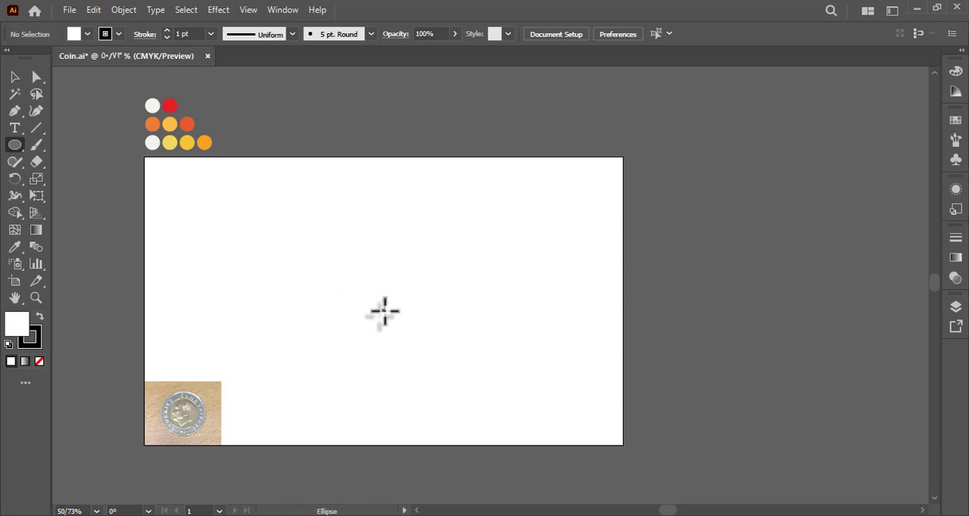
# Draw a large circle in the middle of the artboard, fill it golden yellow from the palette without a stroke, and shift it slightly upward
pyautogui.moveTo(384, 310); pyautogui.dragTo(475, 415)
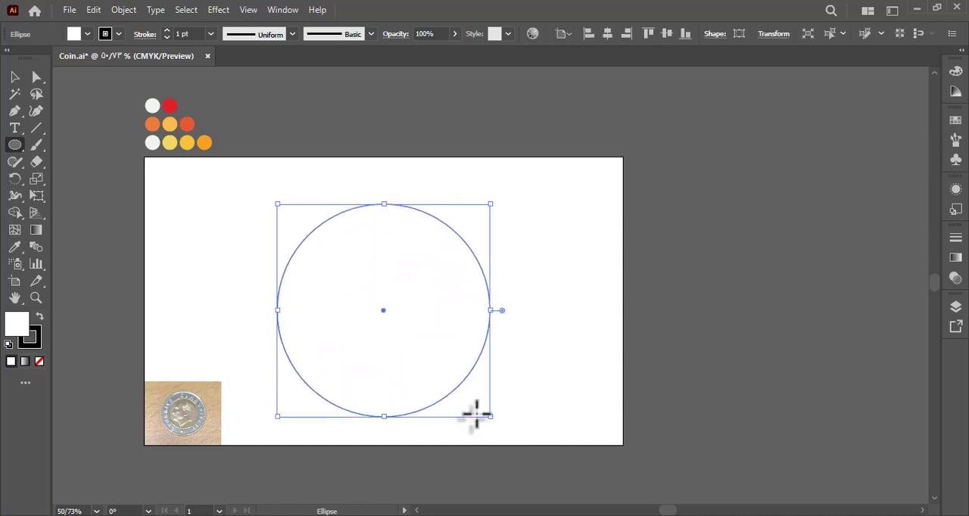
pyautogui.click(16, 78)
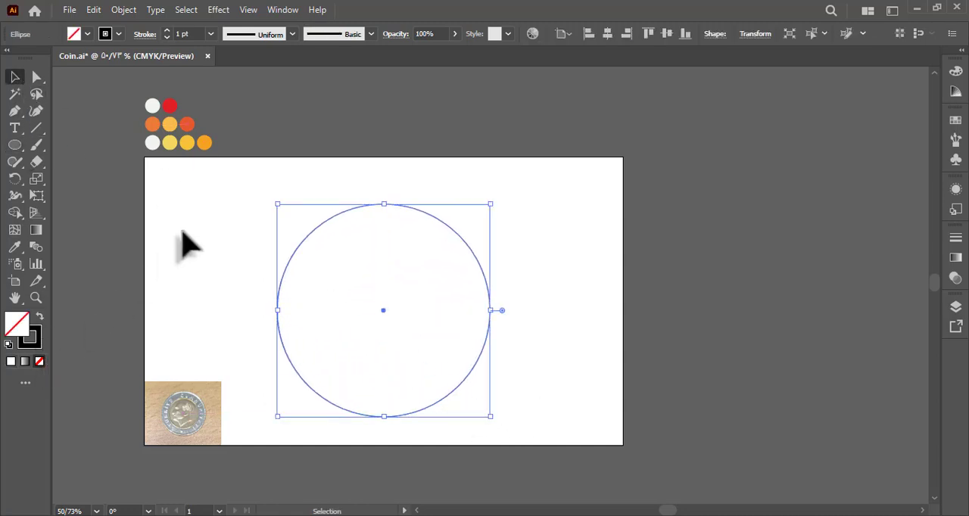
pyautogui.click(14, 246)
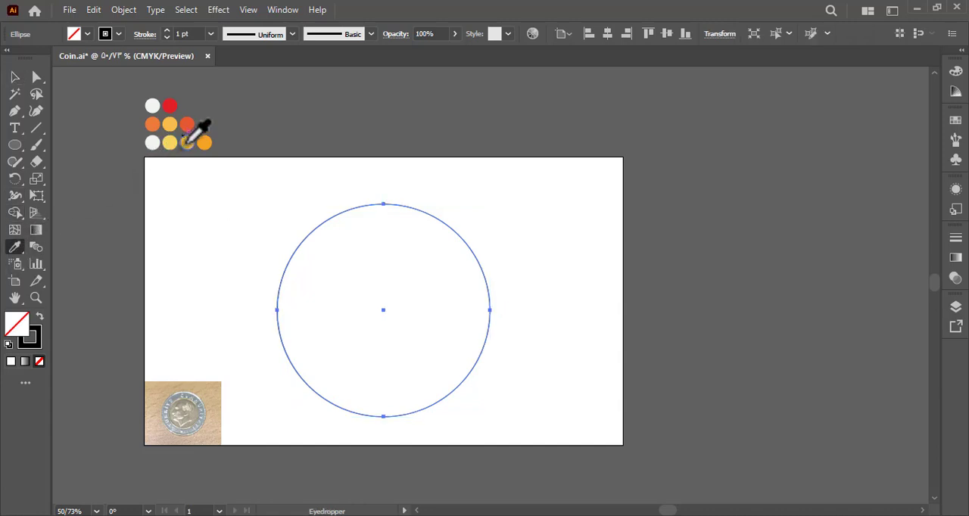
pyautogui.click(184, 144)
pyautogui.click(14, 78)
pyautogui.moveTo(368, 319); pyautogui.dragTo(374, 313)
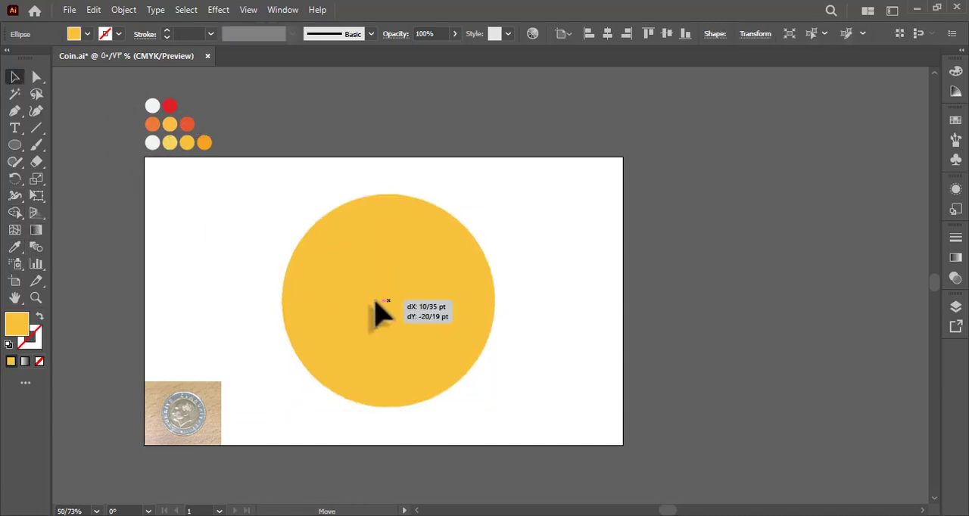
pyautogui.click(228, 244)
# Draw a rectangle over the circle's upper half, line its lower edge up with the circle's centre, and select both shapes
pyautogui.moveTo(14, 145); pyautogui.dragTo(80, 143)
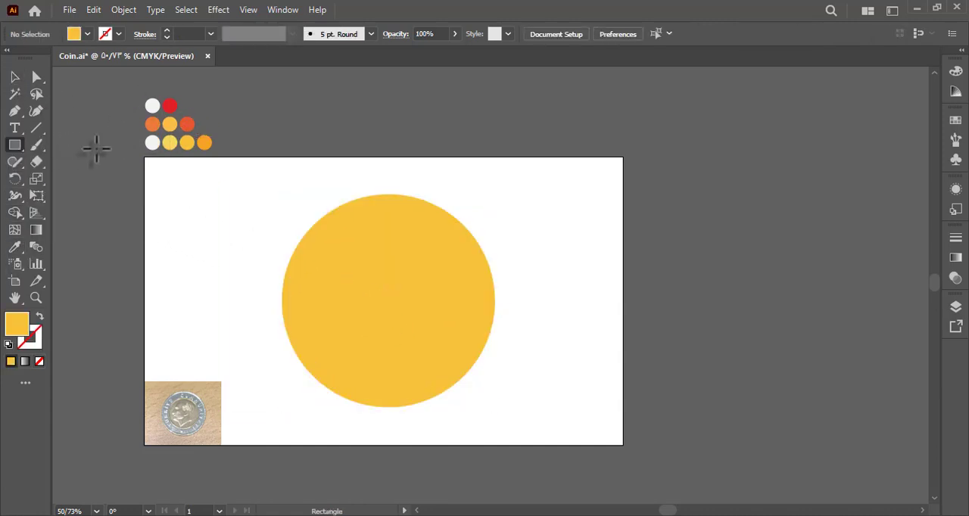
pyautogui.moveTo(237, 158); pyautogui.dragTo(506, 311)
pyautogui.press('a')
pyautogui.click(460, 357)
pyautogui.click(14, 78)
pyautogui.click(372, 307)
pyautogui.moveTo(372, 311); pyautogui.dragTo(371, 299)
pyautogui.moveTo(509, 345); pyautogui.dragTo(403, 259)
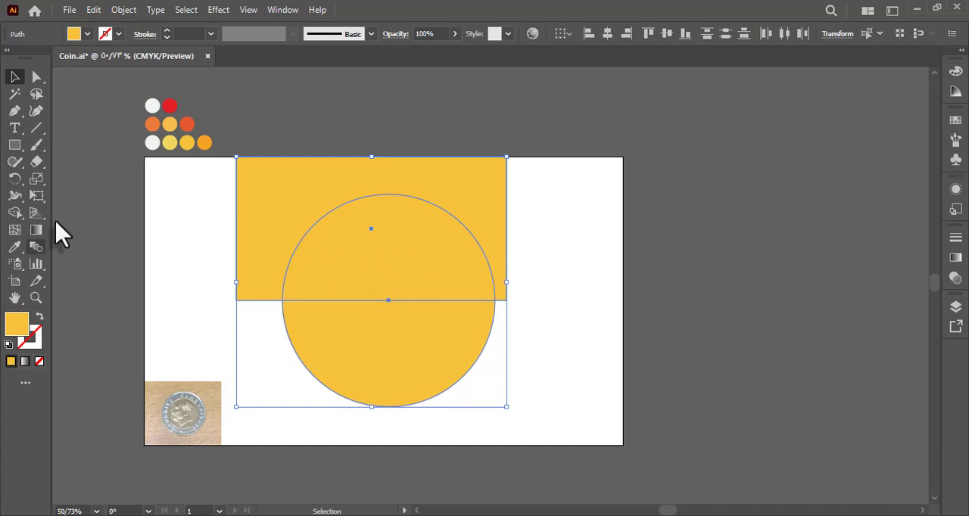
# Split the circle into two halves with Shape Builder, removing the rectangle area outside the circle
pyautogui.click(14, 214)
pyautogui.keyDown('alt'); pyautogui.click(260, 210); pyautogui.keyUp('alt')
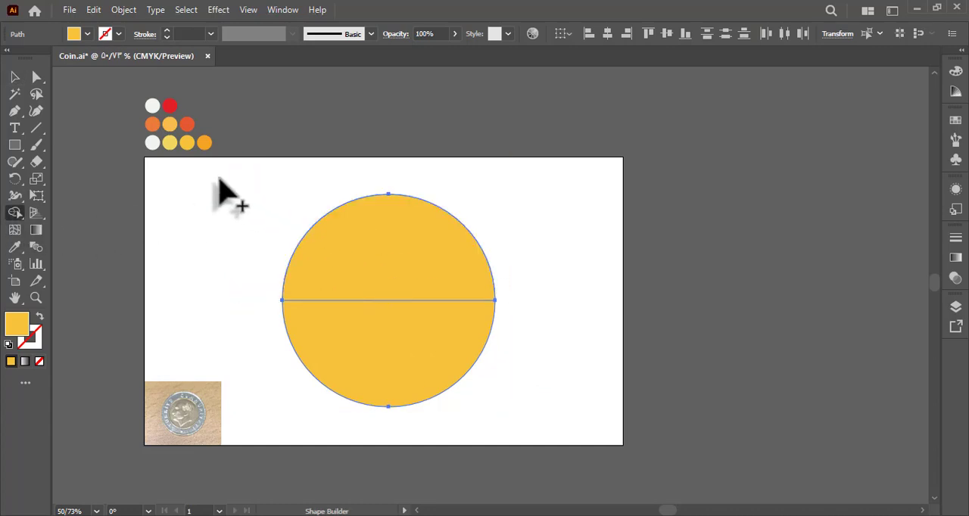
pyautogui.click(36, 77)
pyautogui.click(131, 224)
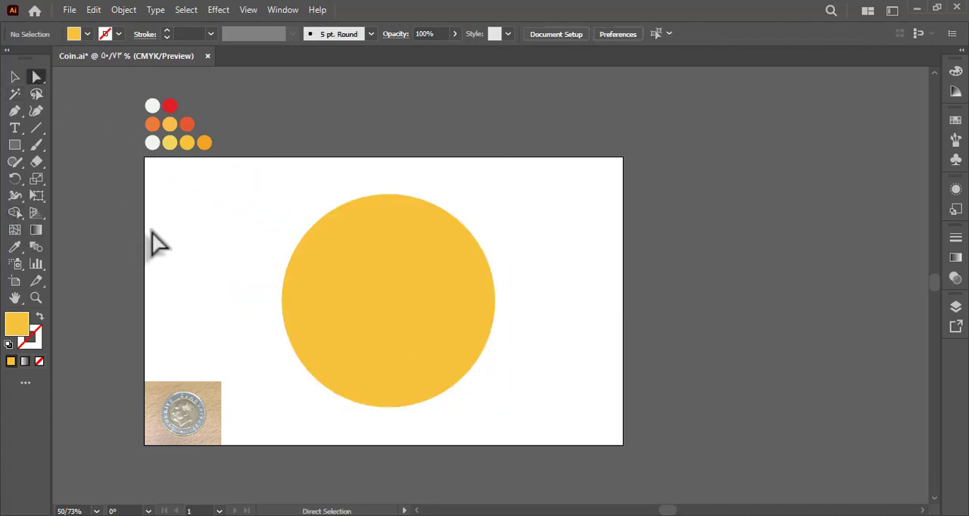
# Recolour the circle's lower half with the darker orange swatch at the end of the palette's last row
pyautogui.click(355, 316)
pyautogui.press('o')
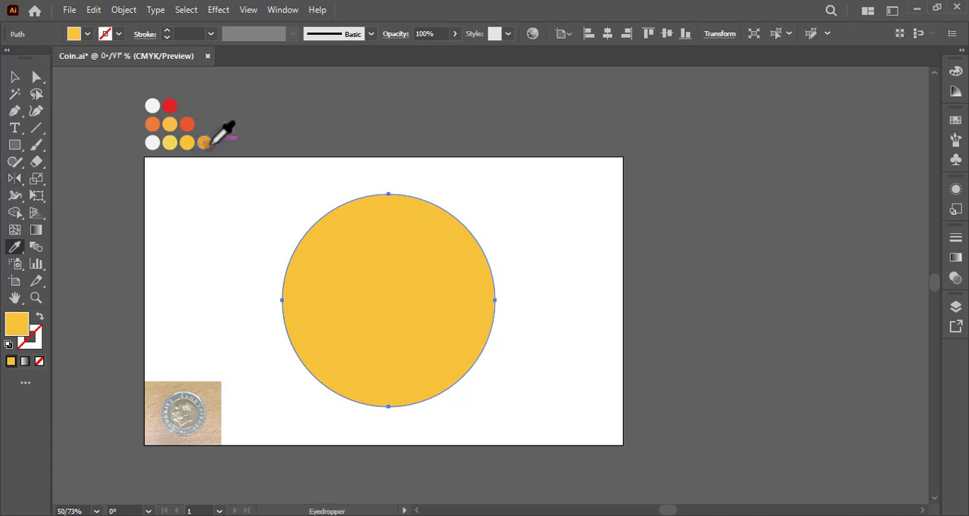
pyautogui.click(205, 143)
pyautogui.press('a')
pyautogui.click(242, 216)
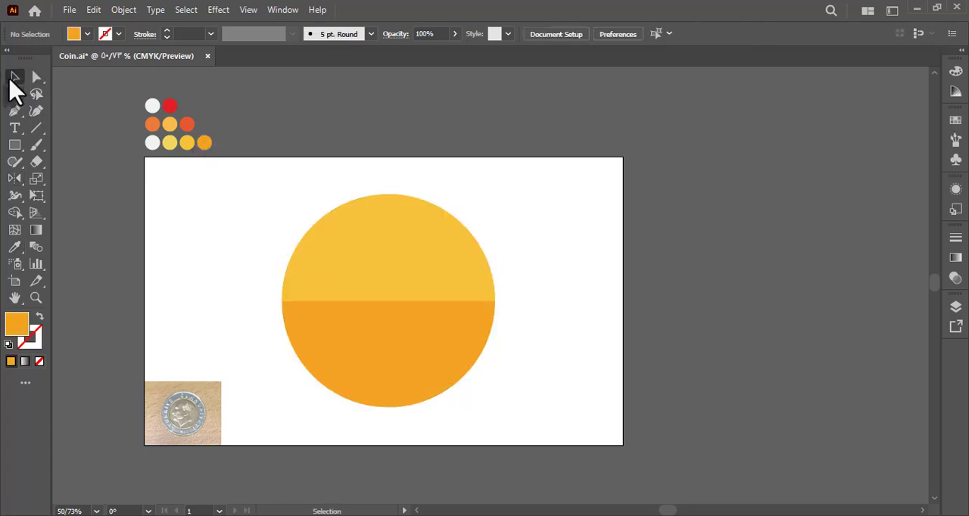
# Duplicate the darker orange circle in place and bring the copy to the front
pyautogui.click(335, 355)
pyautogui.hotkey('ctrl', 'c')
pyautogui.hotkey('ctrl', 'f')
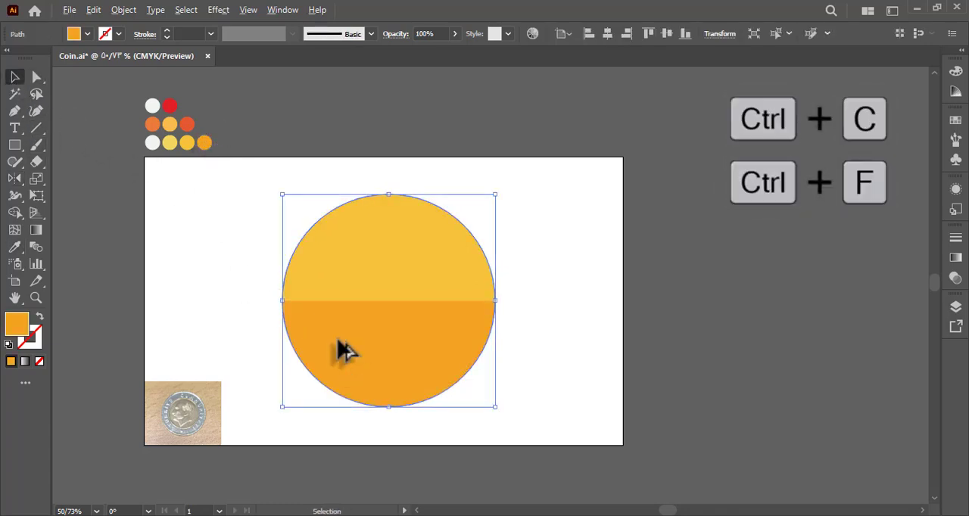
pyautogui.rightClick(355, 348)
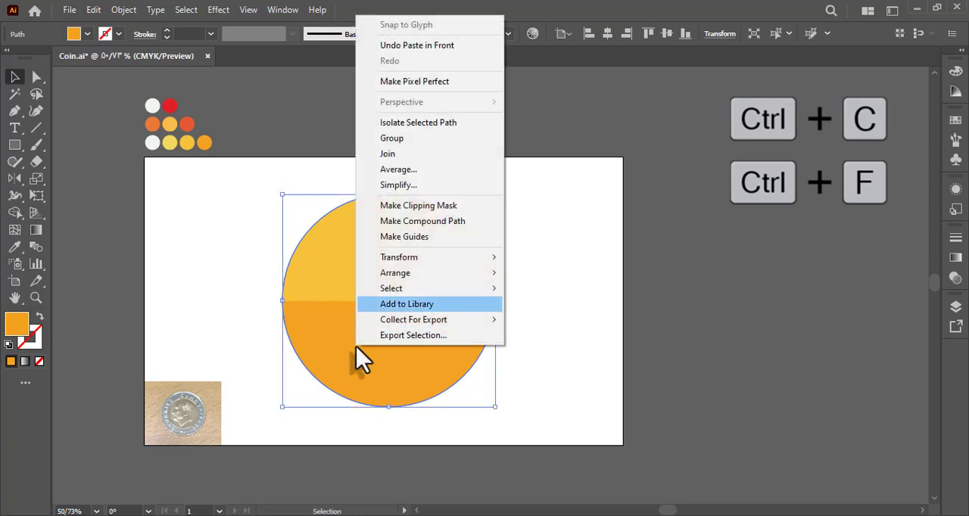
pyautogui.click(529, 274)
pyautogui.moveTo(426, 341); pyautogui.dragTo(519, 363)
pyautogui.hotkey('ctrl', 'z')
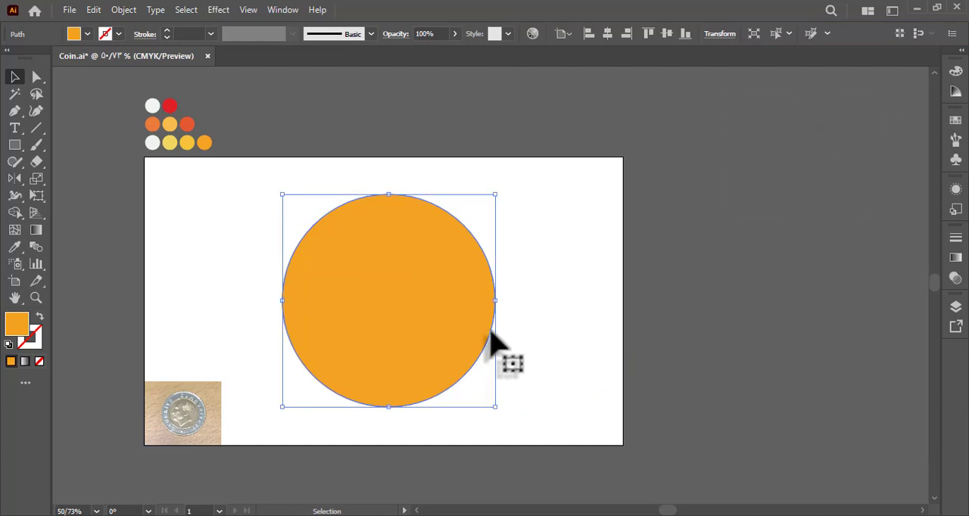
# Fill the copied circle with the light orange swatch and scale it down about its centre to form an inner circle
pyautogui.press('i')
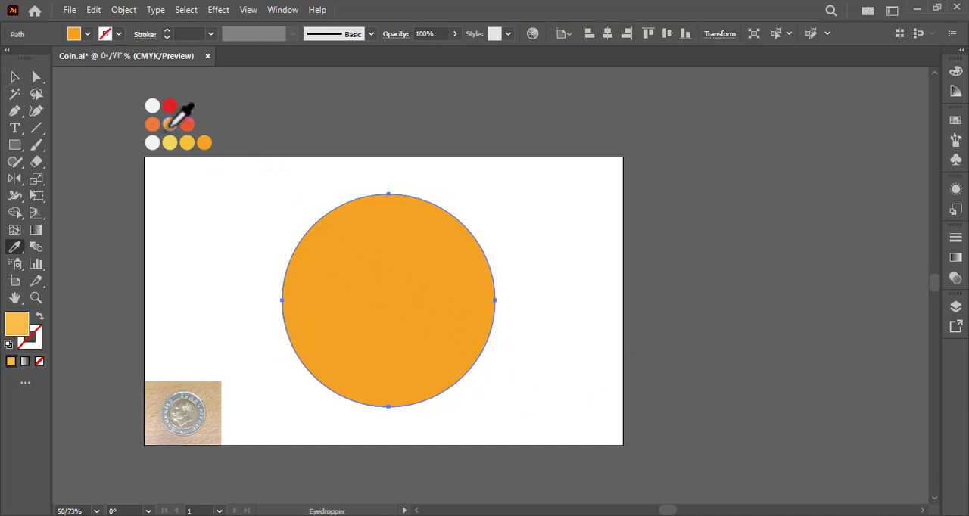
pyautogui.click(170, 124)
pyautogui.click(14, 77)
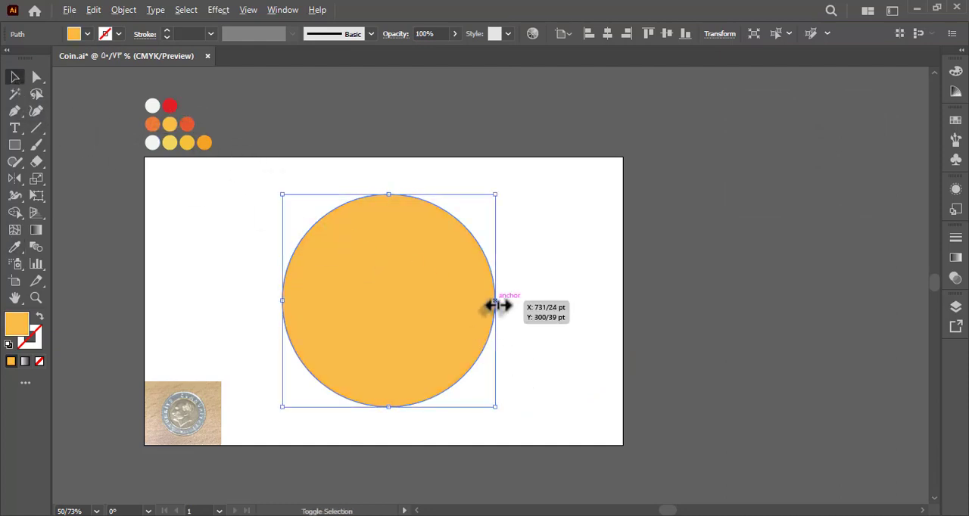
pyautogui.moveTo(497, 304); pyautogui.dragTo(470, 314)
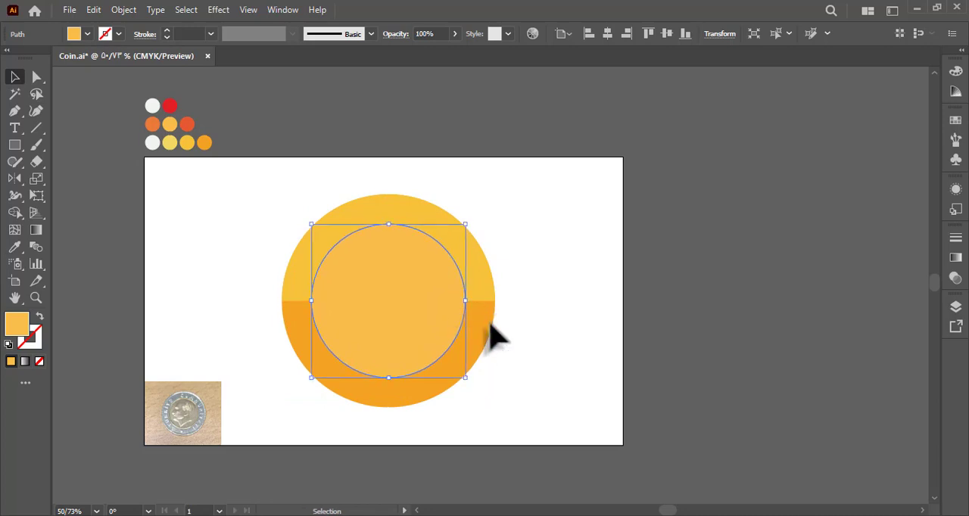
# Split the inner circle at its horizontal centre using a rectangle over its upper half, removing the excess outside with Shape Builder
pyautogui.click(15, 145)
pyautogui.moveTo(258, 215); pyautogui.dragTo(498, 301)
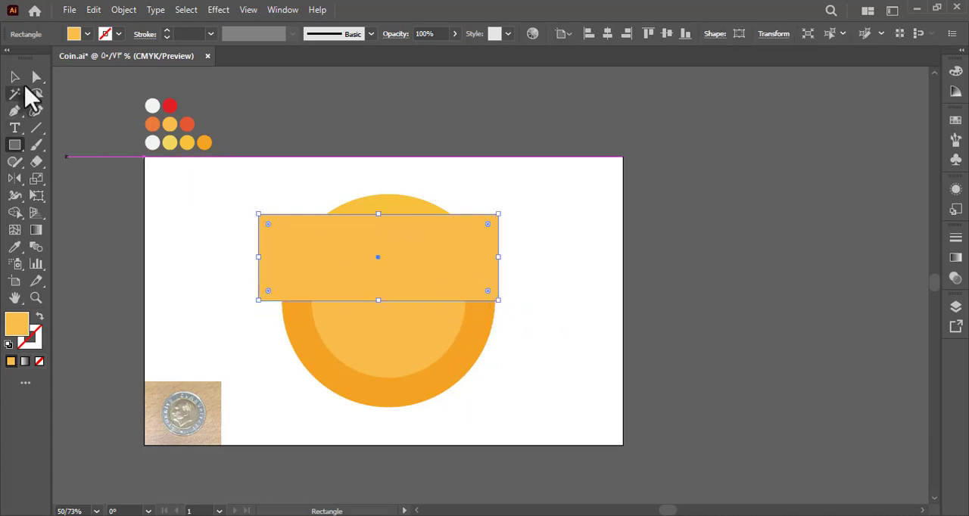
pyautogui.click(14, 77)
pyautogui.keyDown('shift'); pyautogui.click(395, 351); pyautogui.keyUp('shift')
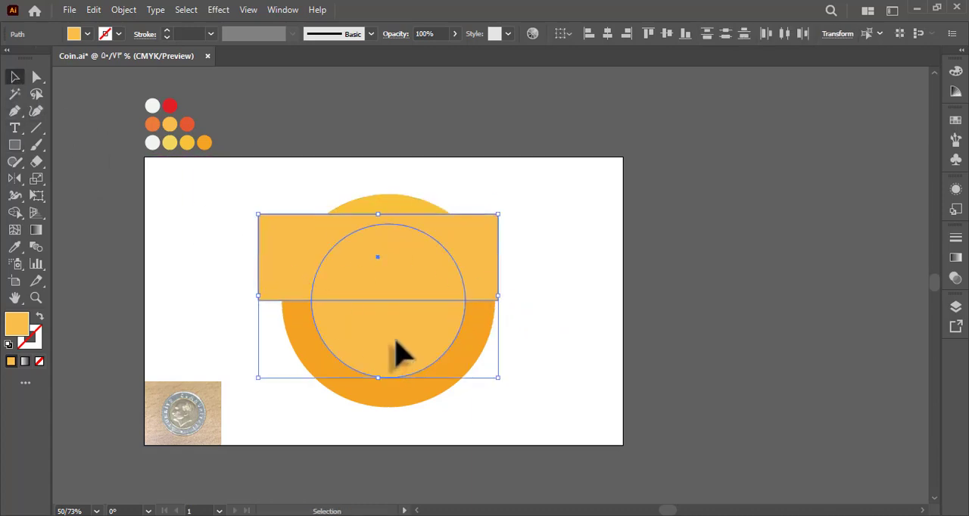
pyautogui.click(15, 214)
pyautogui.keyDown('alt'); pyautogui.click(269, 261); pyautogui.keyUp('alt')
pyautogui.press('a')
pyautogui.click(215, 273)
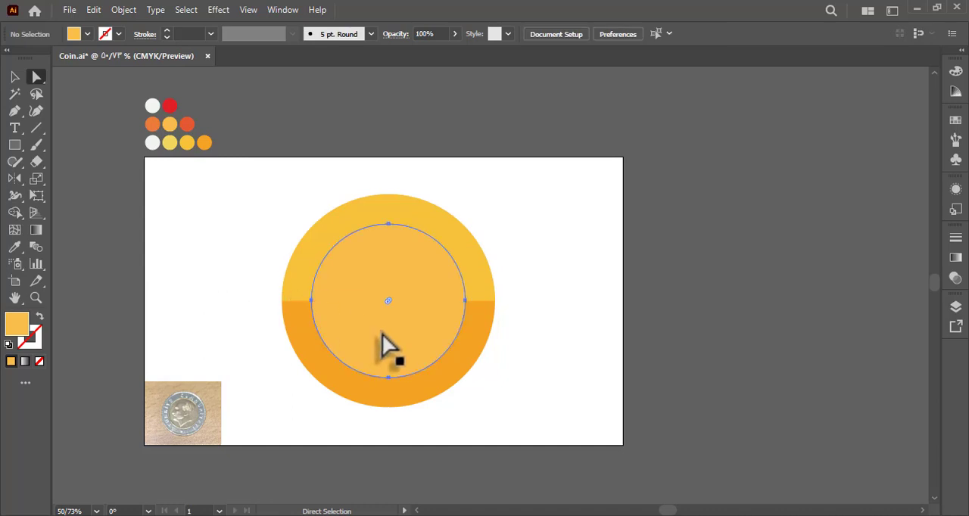
# Fill the inner circle's lower half golden yellow and its upper half with the red-orange swatch
pyautogui.press('i')
pyautogui.keyDown('ctrl'); pyautogui.click(353, 288); pyautogui.keyUp('ctrl')
pyautogui.click(187, 124)
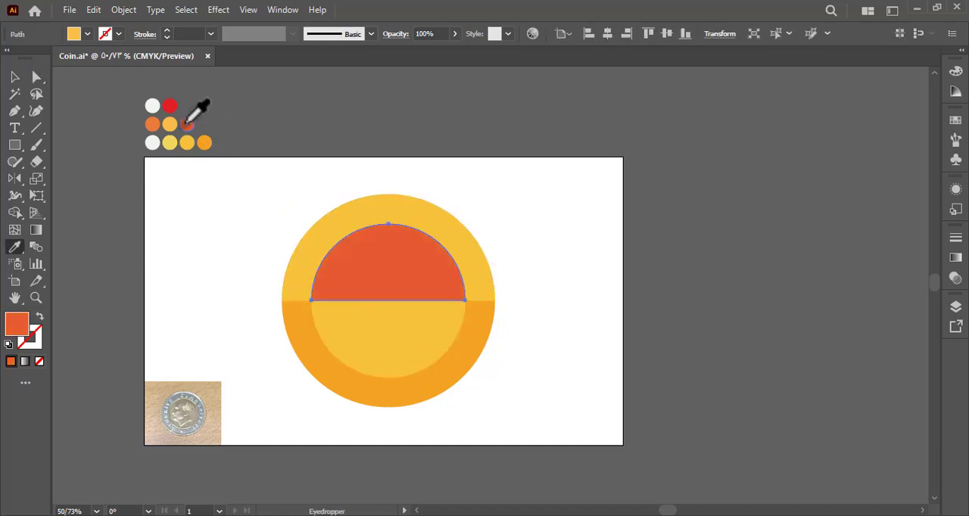
pyautogui.press('a')
pyautogui.click(222, 220)
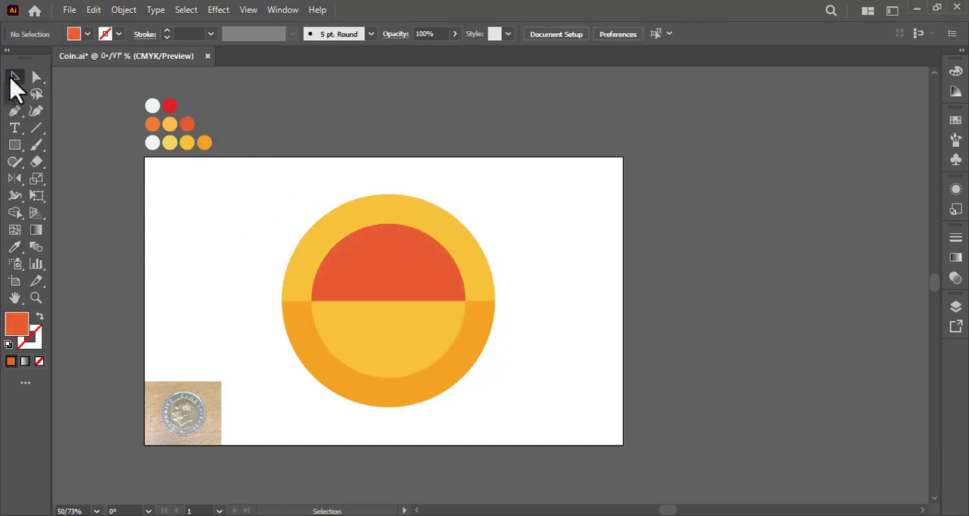
# Duplicate the golden yellow inner circle in place and bring the copy to the front
pyautogui.click(15, 76)
pyautogui.click(350, 333)
pyautogui.hotkey('ctrl', 'c')
pyautogui.hotkey('ctrl', 'f')
pyautogui.click(242, 272)
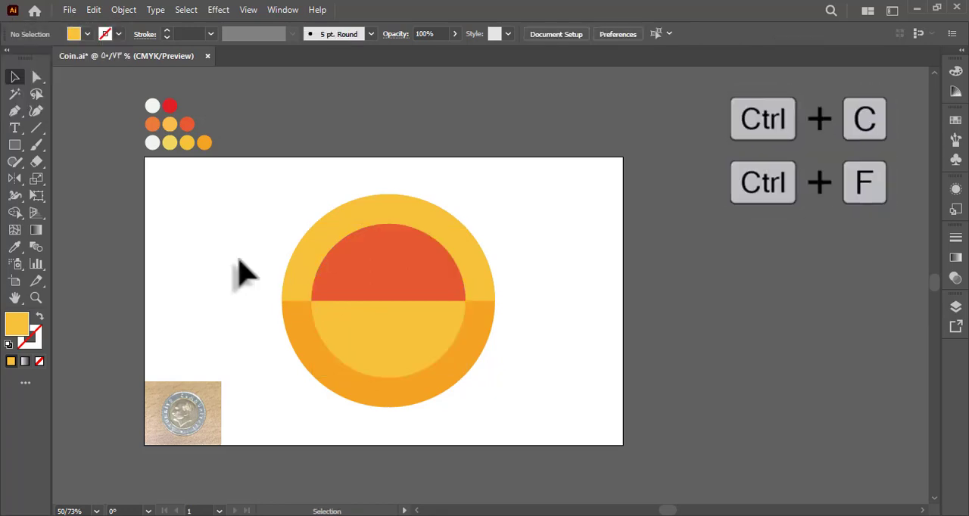
pyautogui.moveTo(371, 364); pyautogui.dragTo(540, 361)
pyautogui.hotkey('ctrl', 'z')
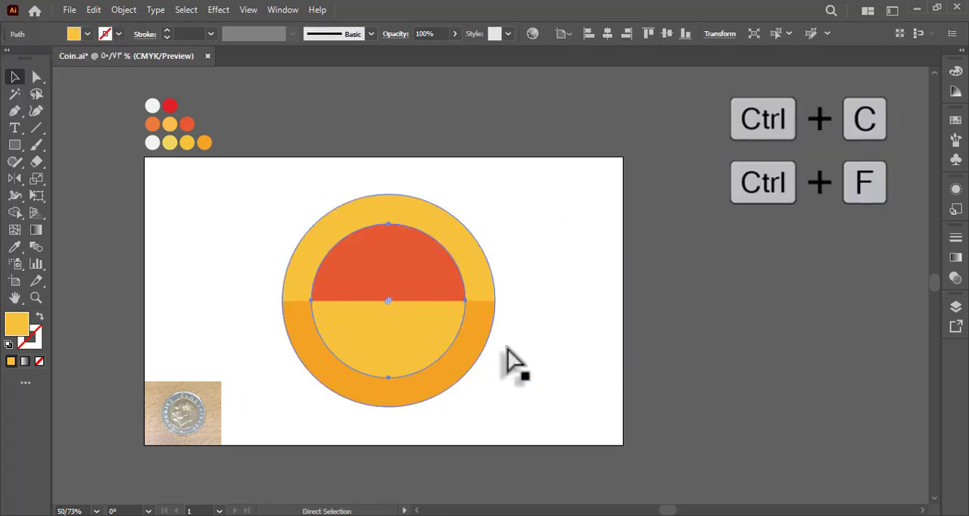
pyautogui.press('v')
pyautogui.rightClick(385, 351)
pyautogui.moveTo(476, 284)
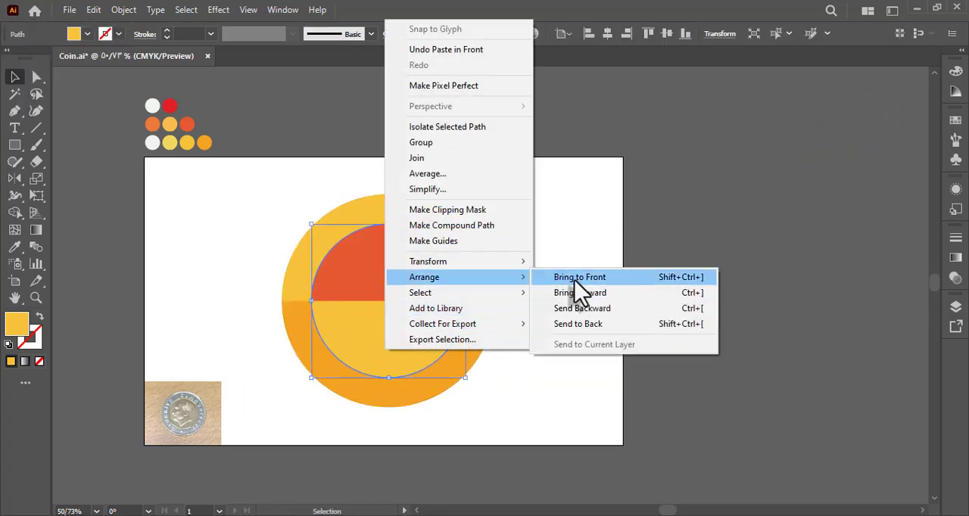
pyautogui.click(574, 278)
# Scale the front inner circle down about its centre and fill it with the orange swatch
pyautogui.moveTo(464, 300); pyautogui.dragTo(453, 310)
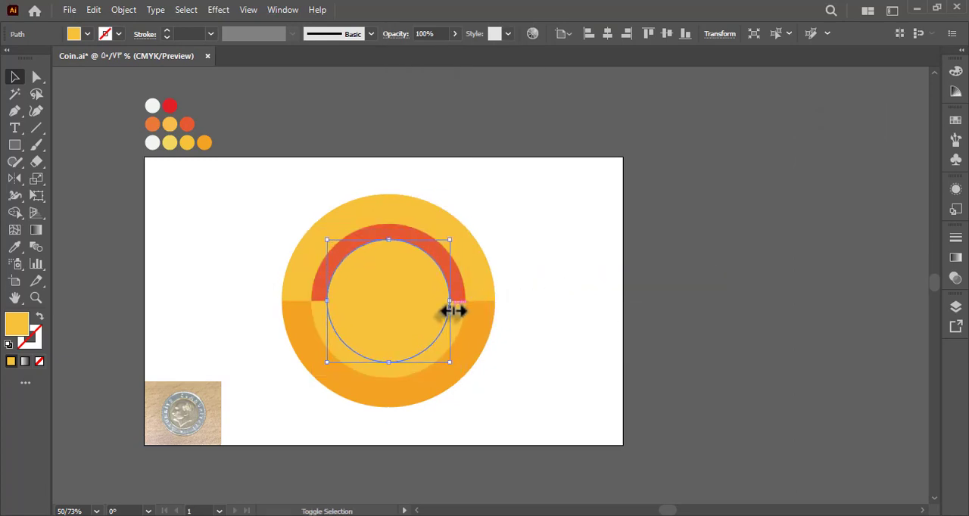
pyautogui.press('i')
pyautogui.click(152, 124)
pyautogui.press('a')
pyautogui.click(218, 244)
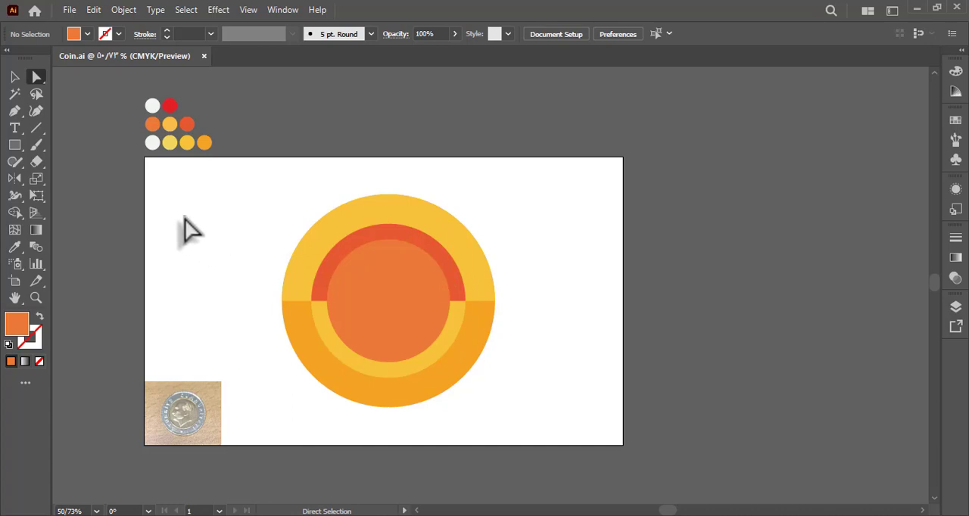
# Add the text "6" in Luckiest Guy Regular, enlarge it to about 222 pt, and place it over the coin
pyautogui.click(14, 128)
pyautogui.click(217, 243)
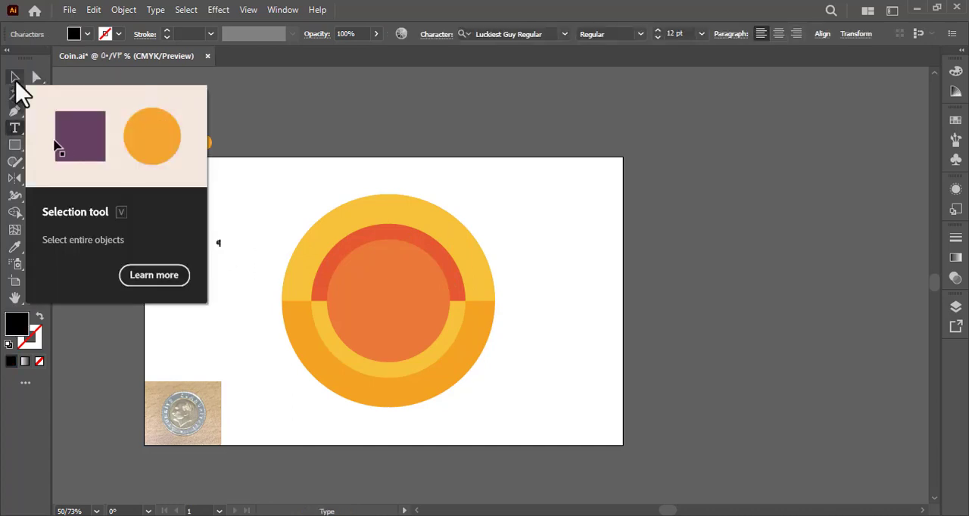
pyautogui.click(15, 79)
pyautogui.moveTo(223, 252); pyautogui.dragTo(389, 406)
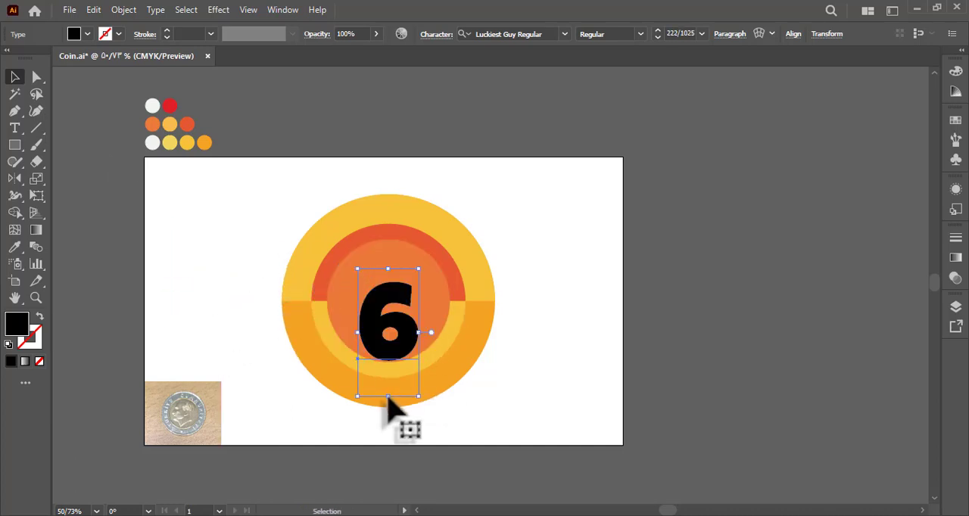
# Fill the 6 with the coin rim's golden yellow and move it to the coin's centre
pyautogui.press('i')
pyautogui.click(373, 204)
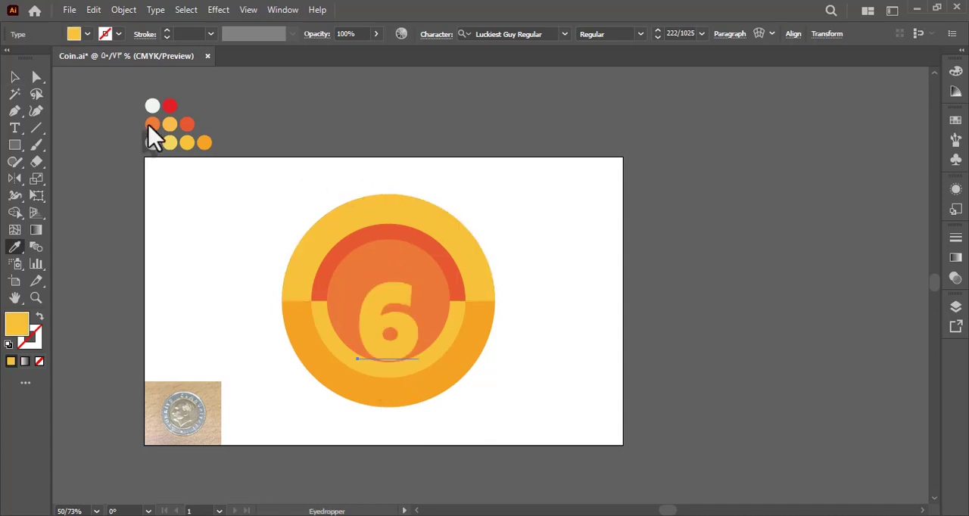
pyautogui.click(14, 77)
pyautogui.moveTo(402, 348); pyautogui.dragTo(378, 309)
# Expand the 6 into shapes, enlarge it slightly inside the central orange circle, and save the document
pyautogui.click(124, 9)
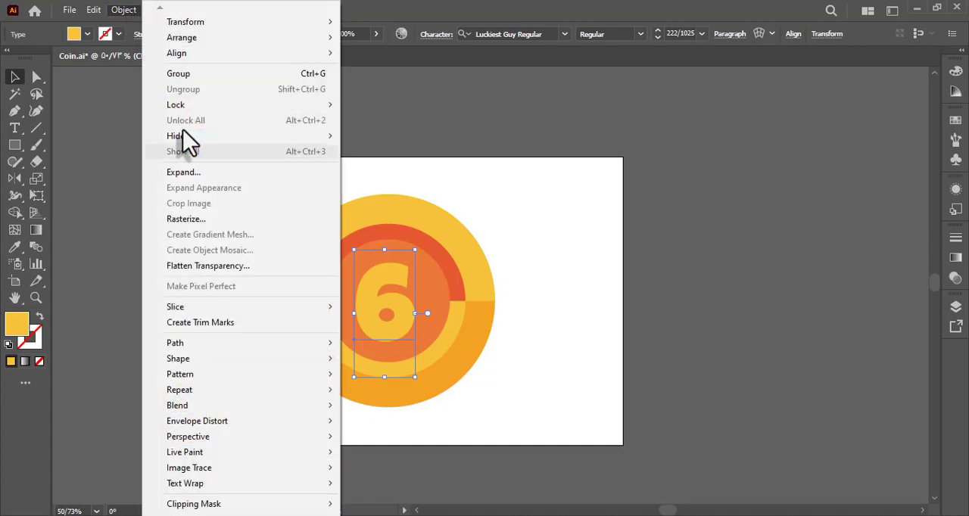
pyautogui.click(195, 172)
pyautogui.click(453, 348)
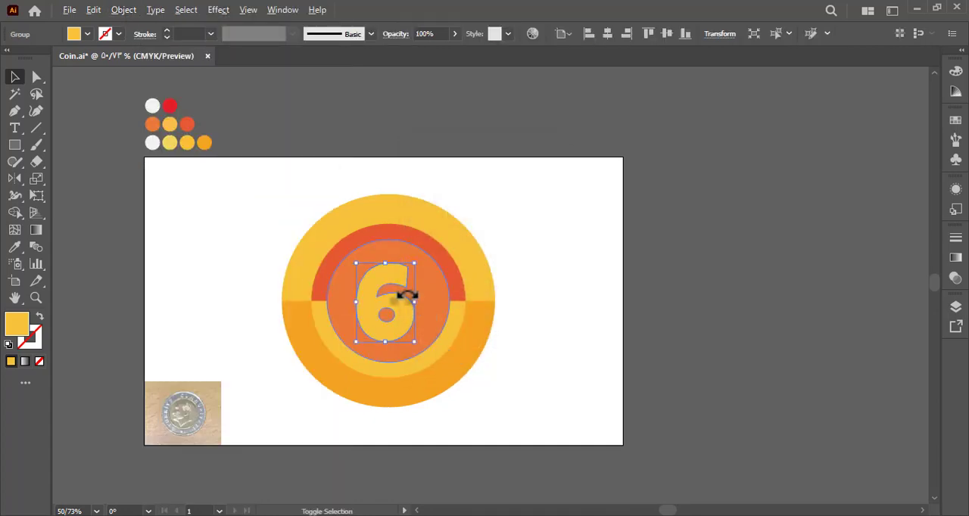
pyautogui.moveTo(385, 263); pyautogui.dragTo(385, 259)
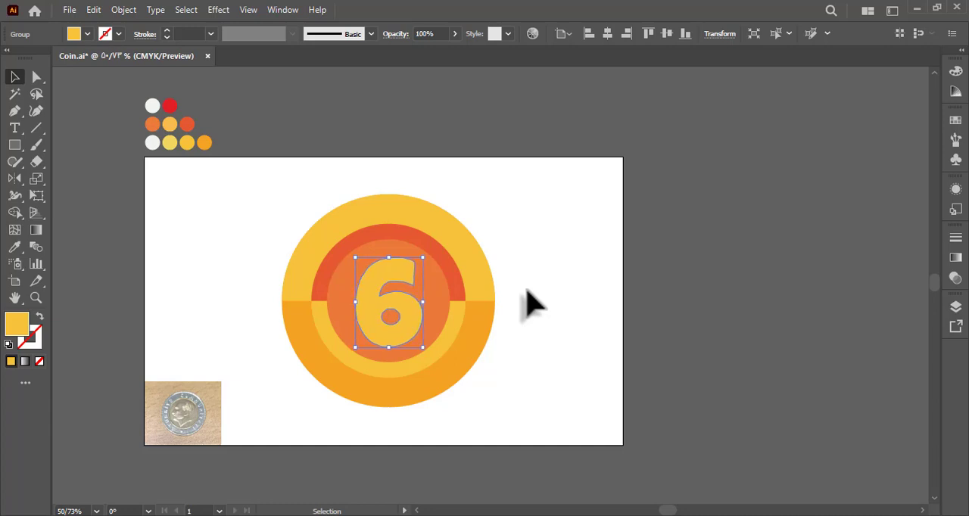
pyautogui.click(530, 303)
pyautogui.hotkey('ctrl', 's')
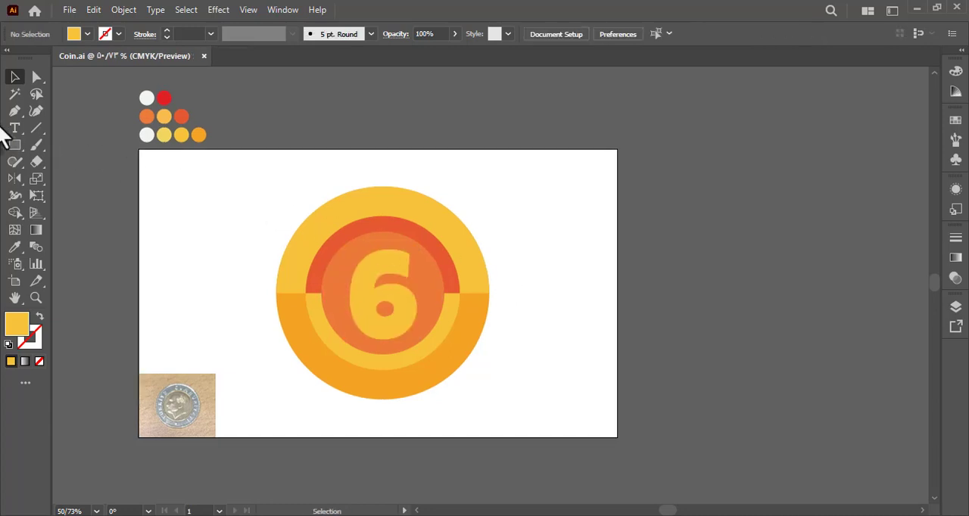
# Duplicate the coin's golden upper half in place, directly in front of the original
pyautogui.click(378, 220)
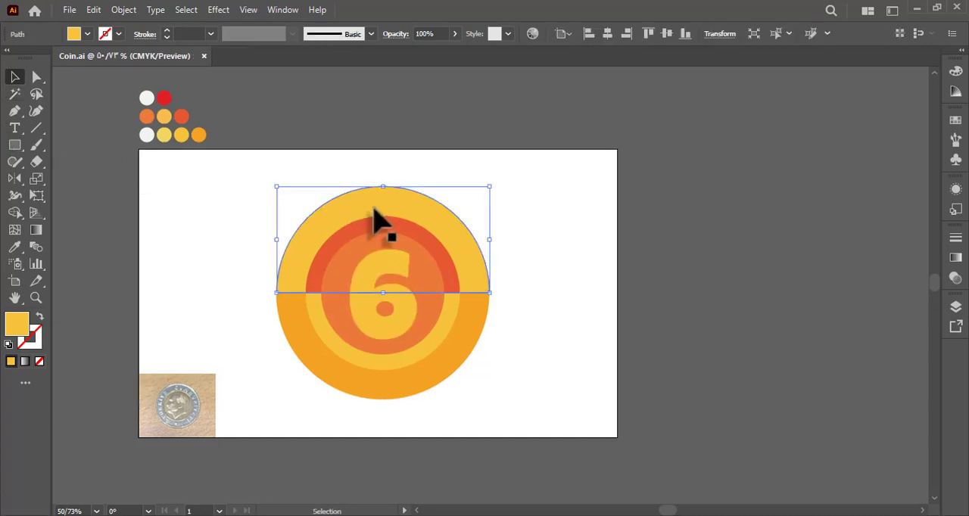
pyautogui.moveTo(372, 206); pyautogui.dragTo(551, 210)
pyautogui.hotkey('ctrl', 'z')
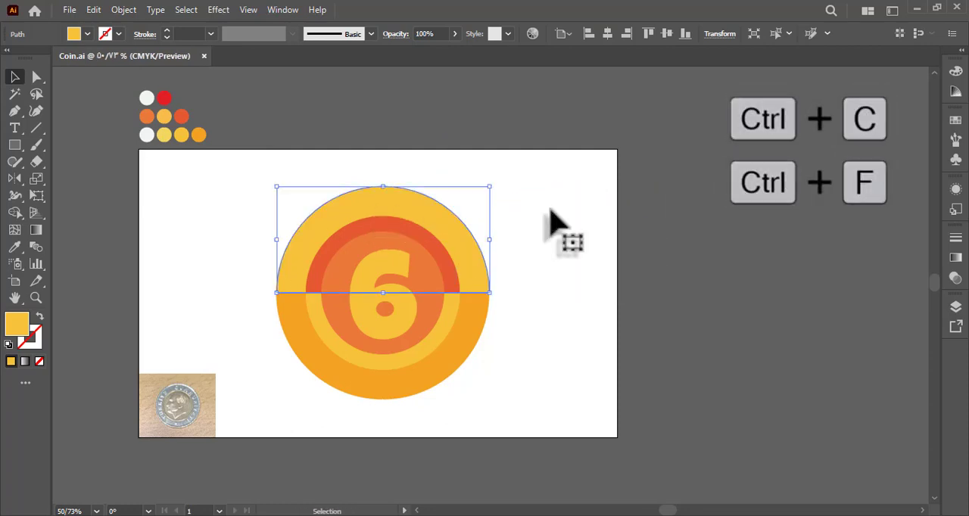
pyautogui.hotkey('ctrl', 'c')
pyautogui.hotkey('ctrl', 'f')
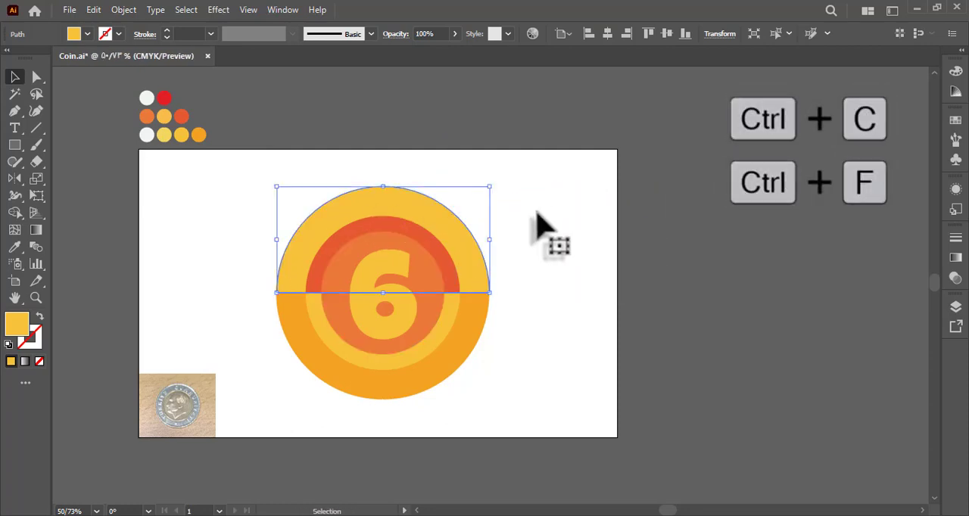
# Give the duplicate half-circle a black stroke with no fill and shrink it so its curve runs inside the golden rim
pyautogui.click(8, 345)
pyautogui.click(38, 361)
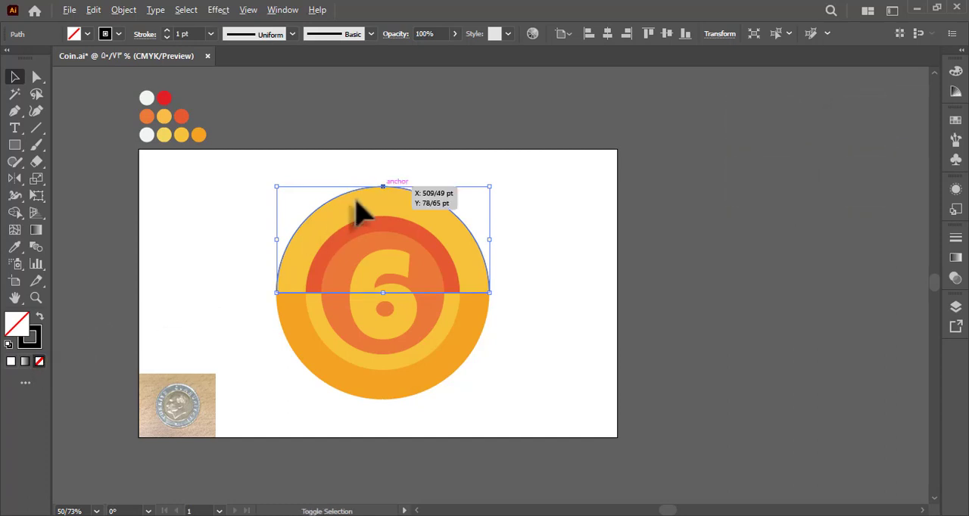
pyautogui.moveTo(383, 187); pyautogui.dragTo(384, 198)
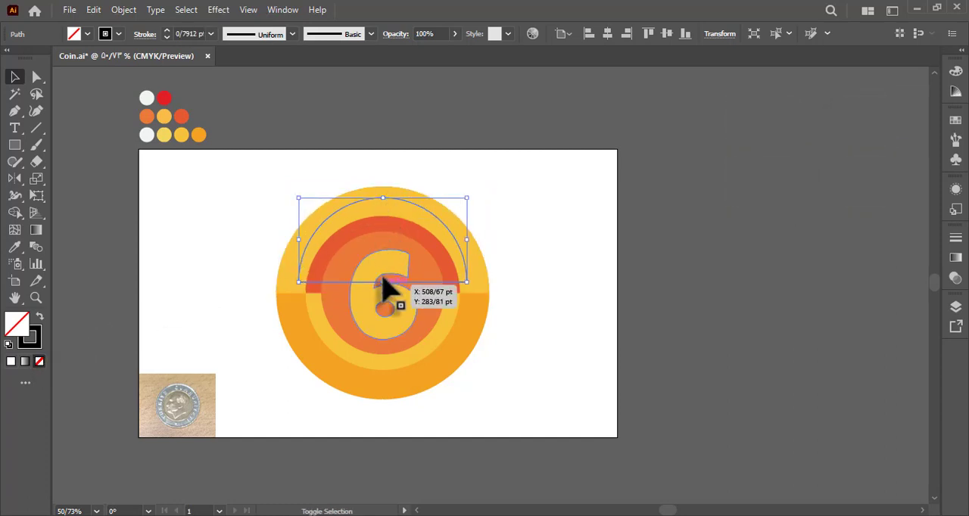
pyautogui.moveTo(383, 280); pyautogui.dragTo(383, 299)
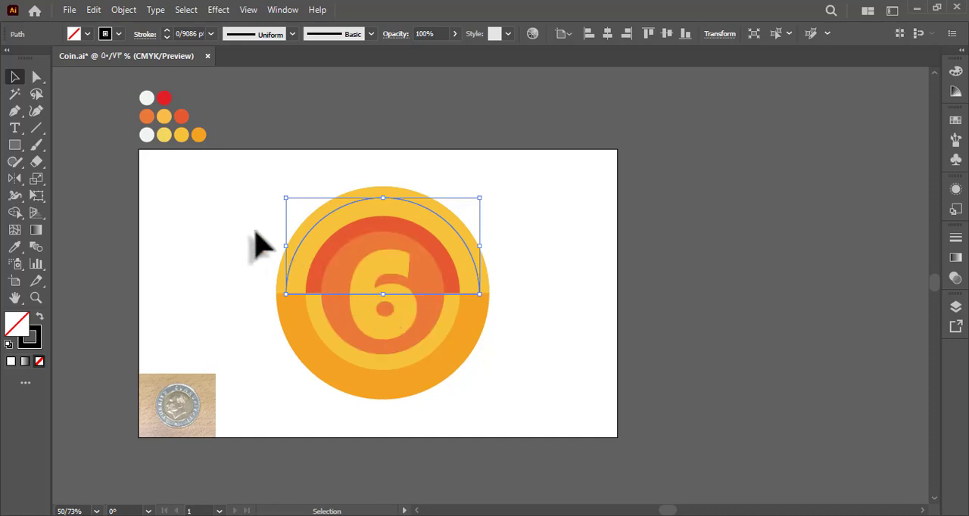
# Add two anchor points on the half-circle's upper-left curve and delete the rest, leaving a short arc along the rim
pyautogui.click(15, 110)
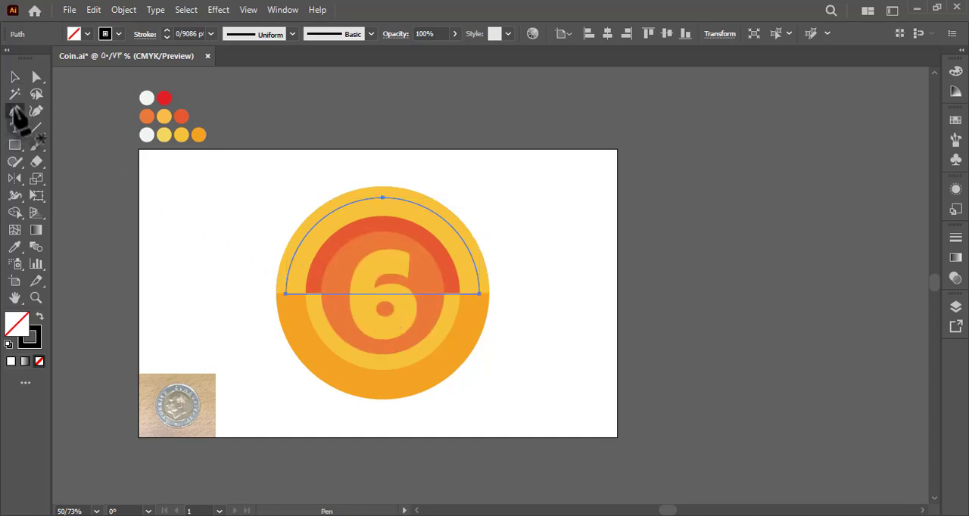
pyautogui.click(287, 272)
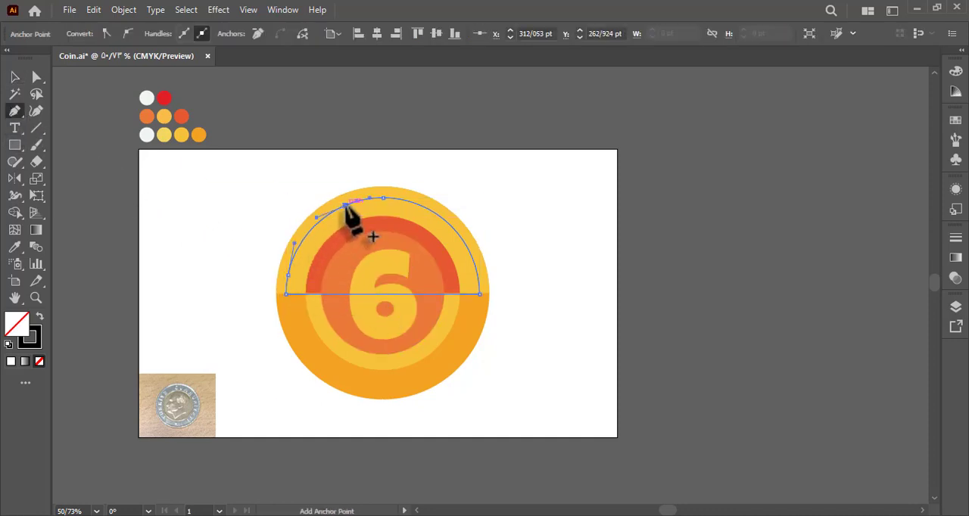
pyautogui.press('a')
pyautogui.click(285, 295)
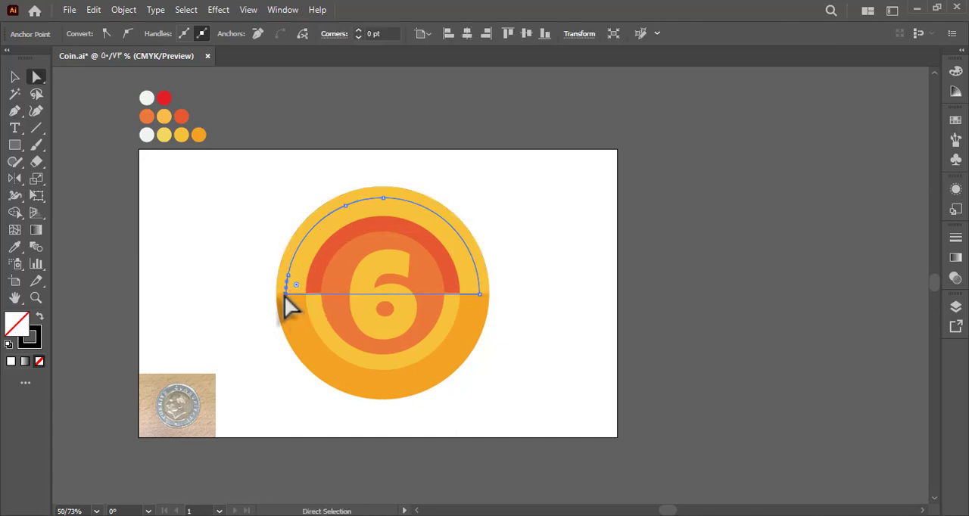
pyautogui.press('Delete')
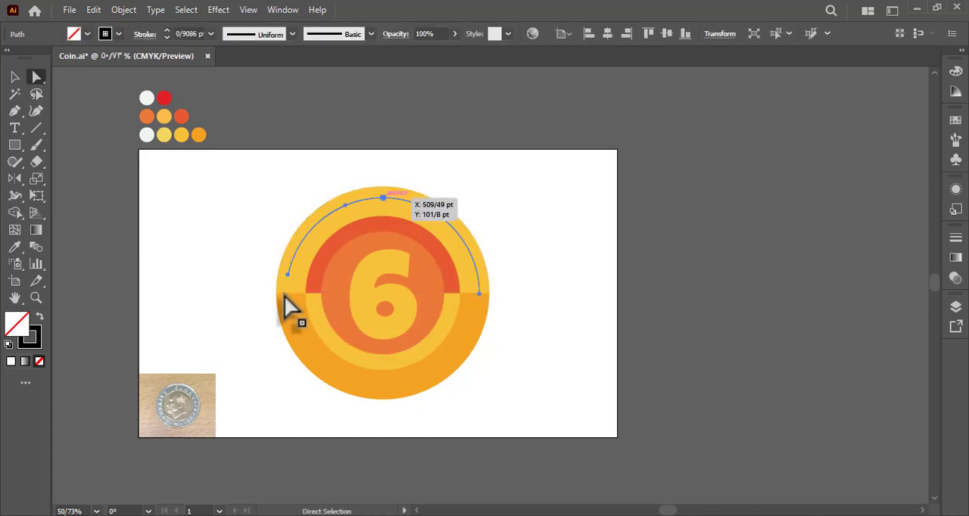
pyautogui.click(480, 294)
pyautogui.press('Delete')
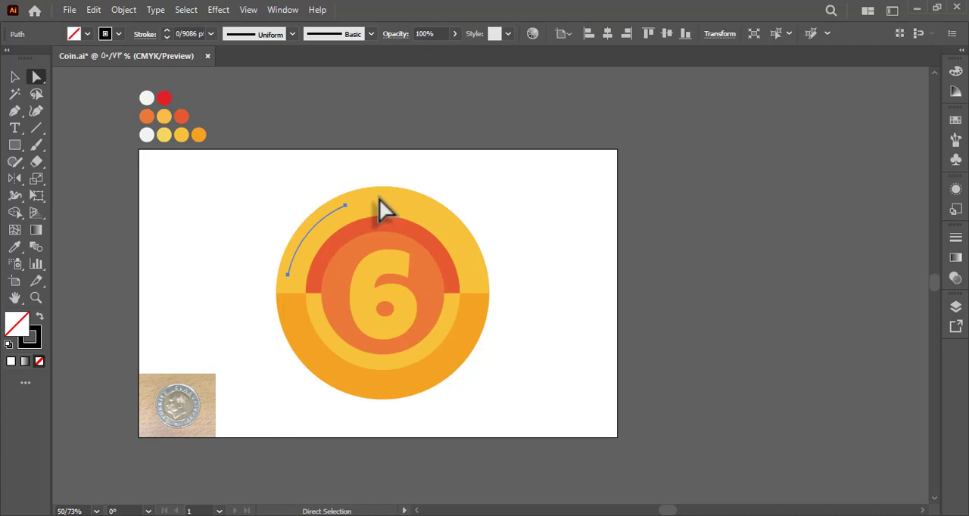
# Give the arc a light yellow swatch stroke with no fill, using the 5 pt. Round brush at 7 pt
pyautogui.press('i')
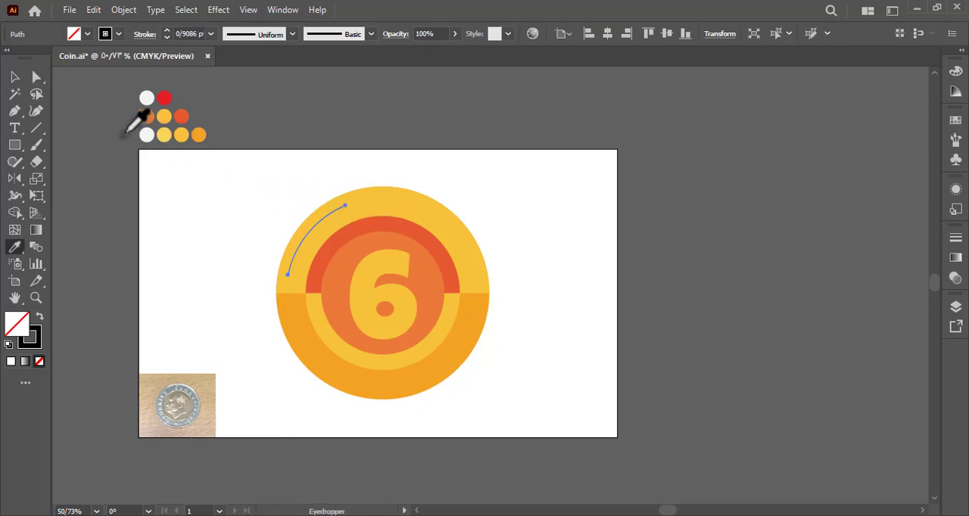
pyautogui.click(161, 134)
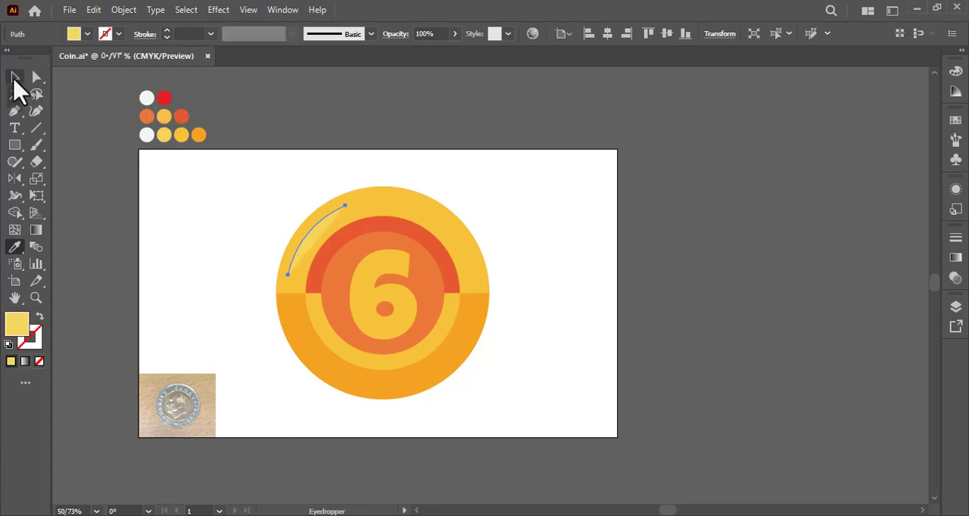
pyautogui.click(39, 318)
pyautogui.click(333, 35)
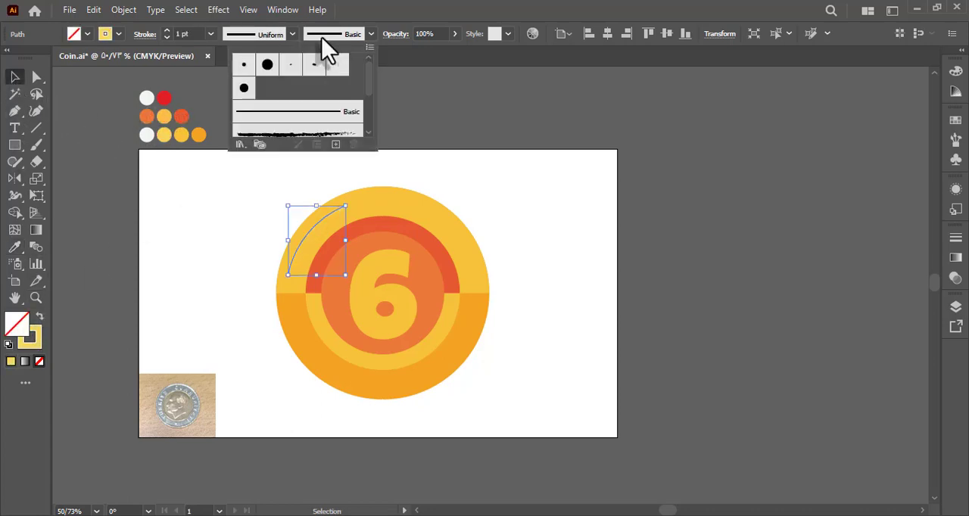
pyautogui.click(210, 34)
pyautogui.click(210, 34)
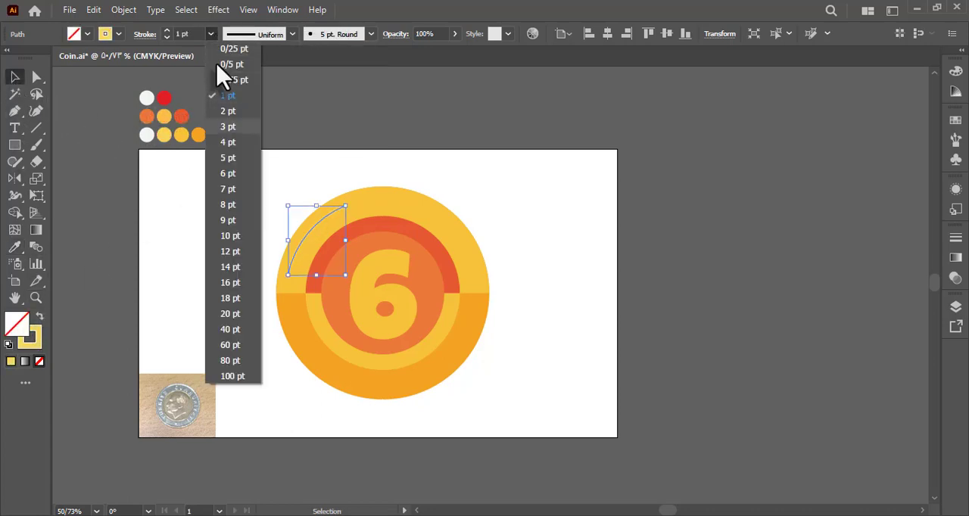
pyautogui.click(223, 191)
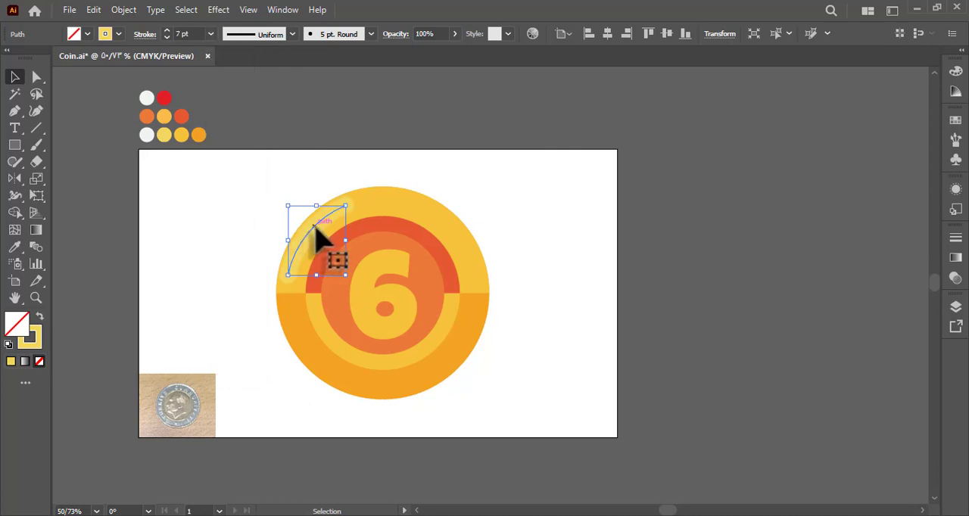
# Reduce the arc's stroke to 6 pt and move it into the middle of the coin's golden rim
pyautogui.moveTo(314, 231); pyautogui.dragTo(321, 241)
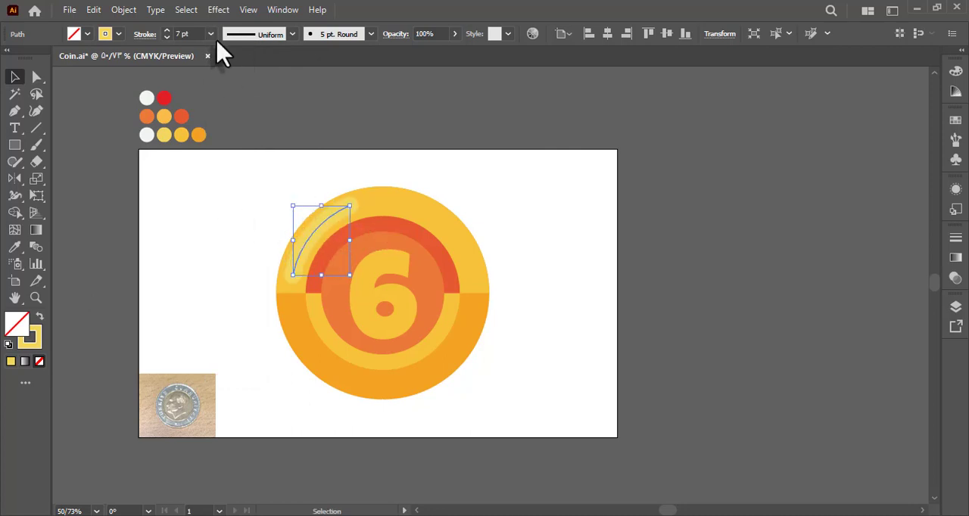
pyautogui.click(210, 34)
pyautogui.click(223, 177)
pyautogui.press('Left')
pyautogui.press('Left')
pyautogui.press('Down')
pyautogui.press('Down')
pyautogui.press('Down')
pyautogui.click(245, 179)
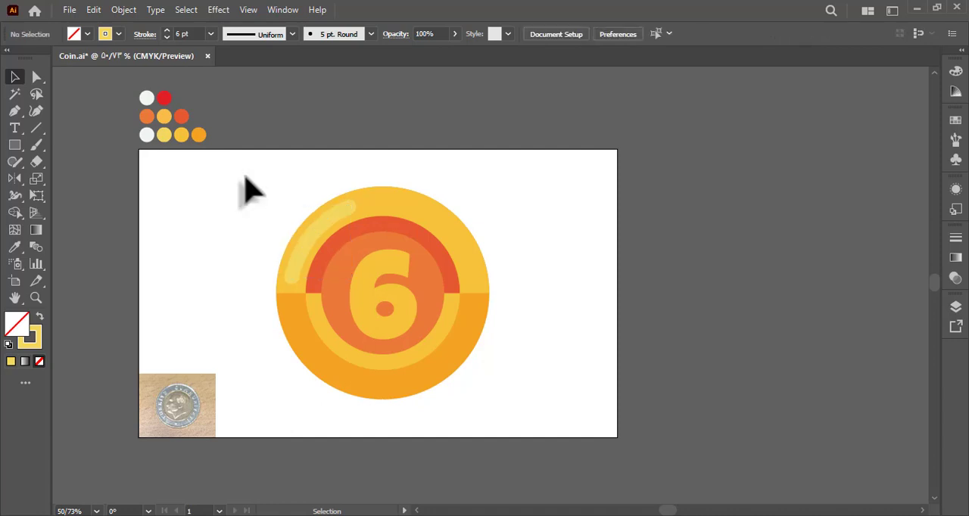
# Duplicate the highlight arc in place, add an anchor point on it and remove its upper end, leaving a short lower segment
pyautogui.click(307, 240)
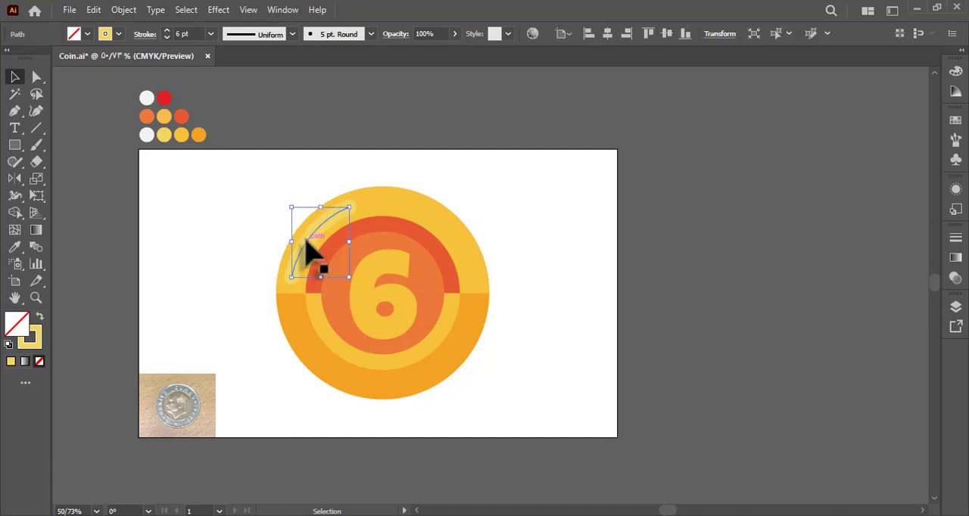
pyautogui.moveTo(304, 242); pyautogui.dragTo(254, 243)
pyautogui.hotkey('ctrl', 'z')
pyautogui.click(16, 111)
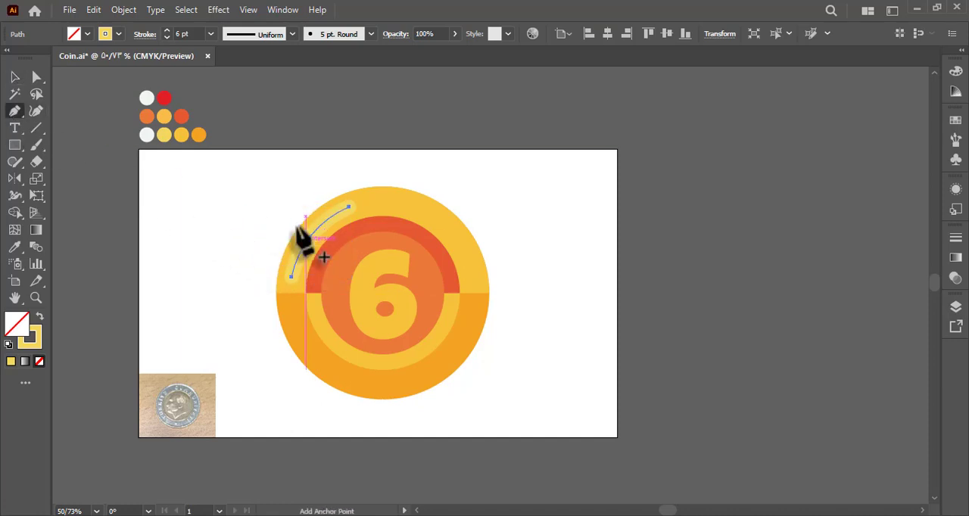
pyautogui.click(301, 251)
pyautogui.press('a')
pyautogui.click(349, 207)
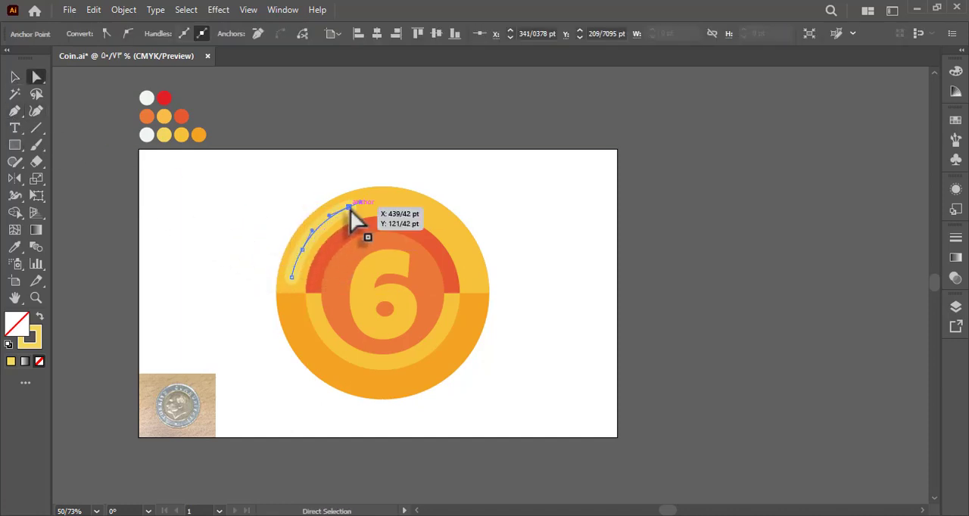
pyautogui.press('Delete')
# Expand the short segment's appearance into a shape and fill it with the off-white swatch
pyautogui.click(121, 16)
pyautogui.click(227, 189)
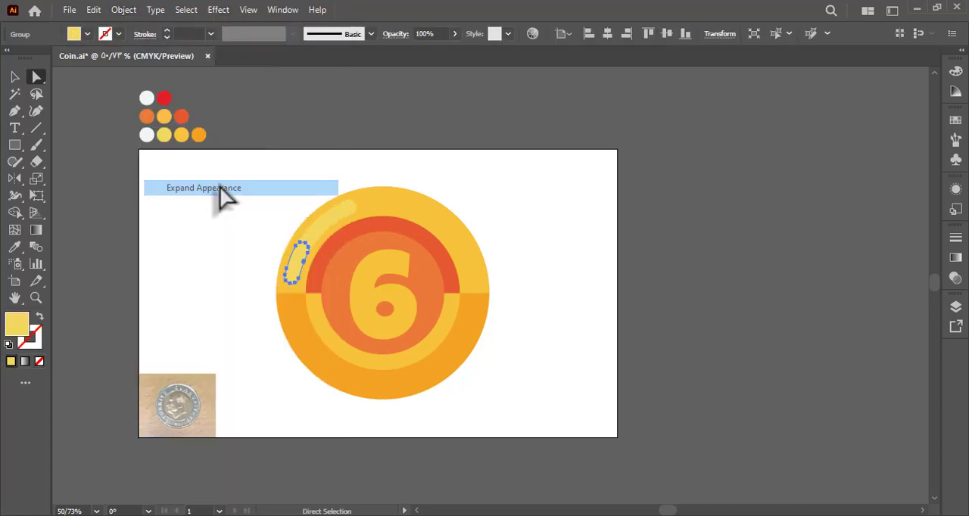
pyautogui.press('i')
pyautogui.click(147, 135)
pyautogui.press('a')
pyautogui.click(179, 217)
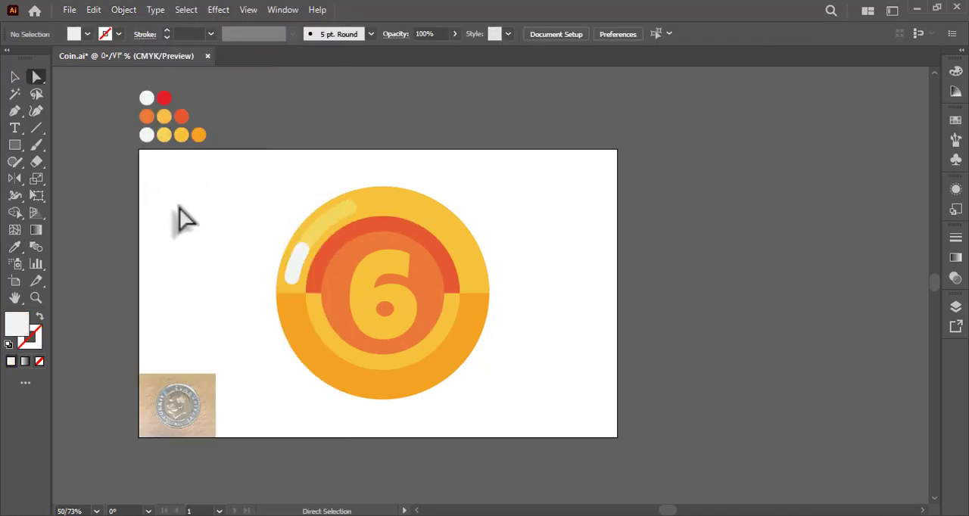
# Reflect a copy of the yellow arc diagonally across the coin and move it inside the lower-right orange rim
pyautogui.click(14, 77)
pyautogui.moveTo(296, 219); pyautogui.dragTo(465, 333)
pyautogui.click(14, 178)
pyautogui.moveTo(402, 367); pyautogui.dragTo(551, 478)
pyautogui.click(15, 77)
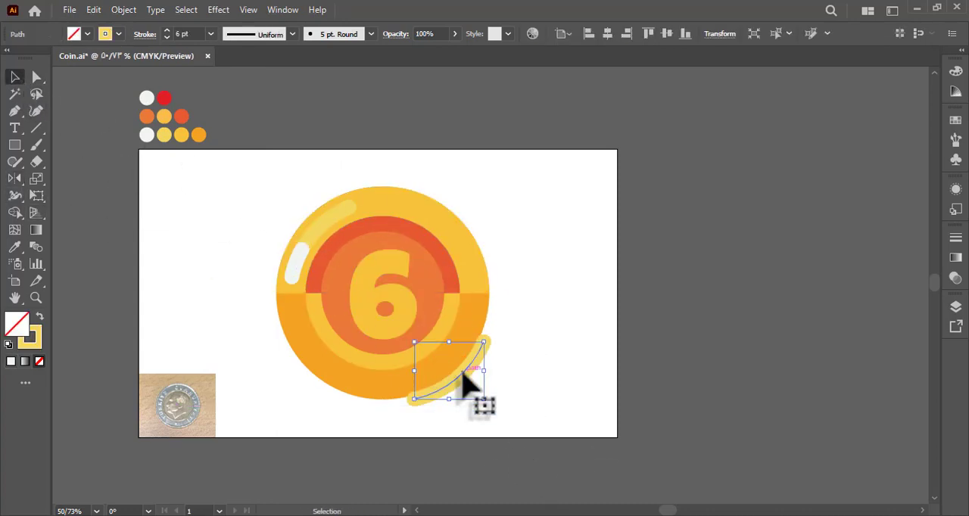
pyautogui.moveTo(462, 382); pyautogui.dragTo(432, 345)
# Expand the lower-right arc's appearance and fill it with the central circle's orange
pyautogui.click(126, 10)
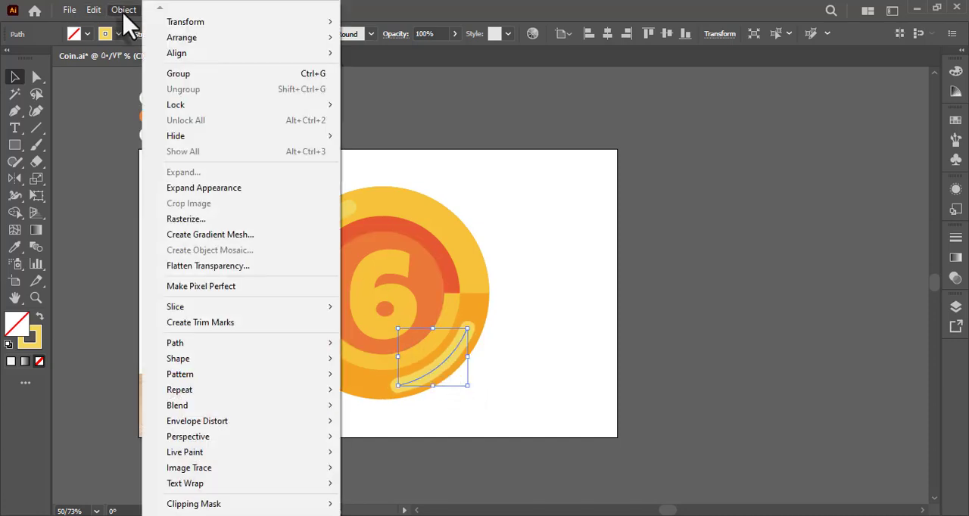
pyautogui.click(236, 186)
pyautogui.press('i')
pyautogui.click(439, 304)
pyautogui.press('a')
pyautogui.click(518, 340)
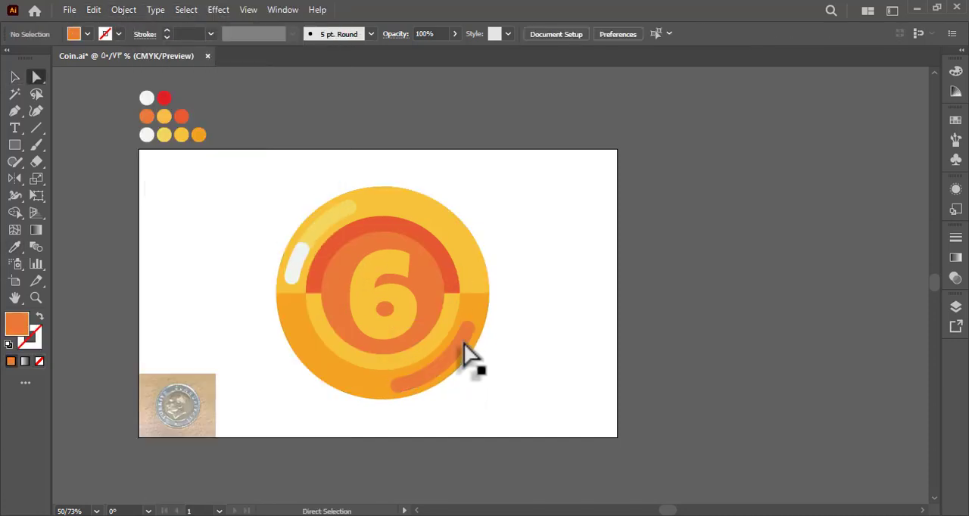
# Try filling the lower-right arc with the red-orange of the upper inner ring
pyautogui.click(466, 352)
pyautogui.press('i')
pyautogui.click(451, 279)
pyautogui.press('a')
pyautogui.click(530, 346)
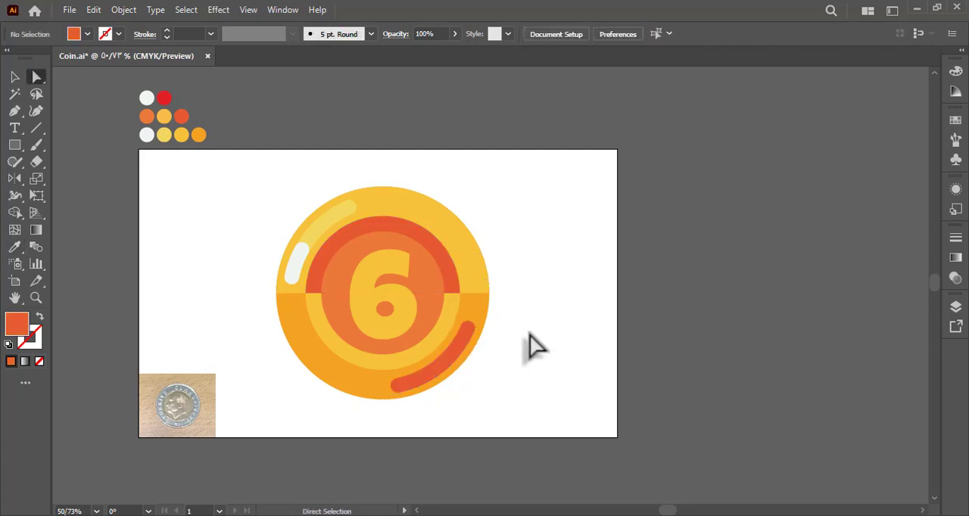
# Refill the lower-right arc with the central circle's orange and save the document
pyautogui.click(461, 357)
pyautogui.press('i')
pyautogui.click(447, 305)
pyautogui.press('a')
pyautogui.click(499, 362)
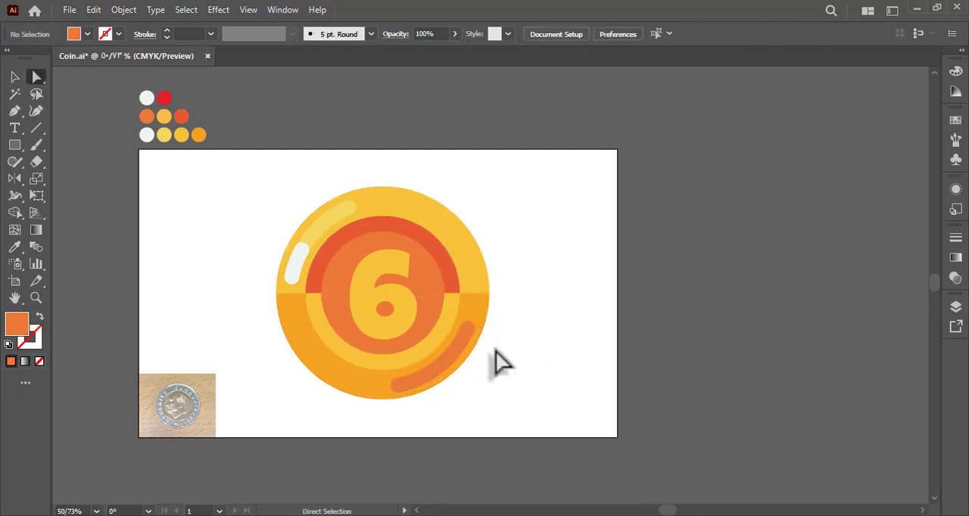
pyautogui.hotkey('ctrl', 's')
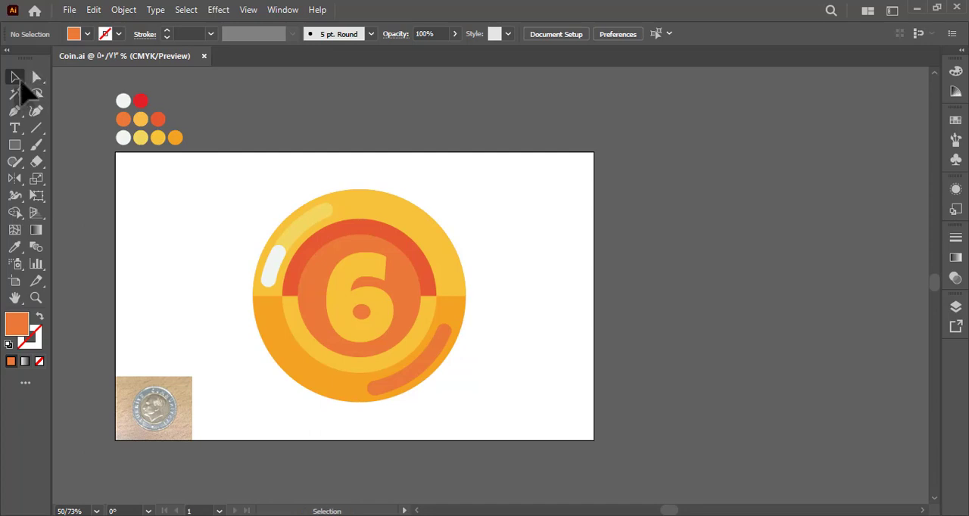
# Shift the 6 slightly left to centre it in the coin and paste a copy of it directly behind
pyautogui.moveTo(384, 309); pyautogui.dragTo(376, 308)
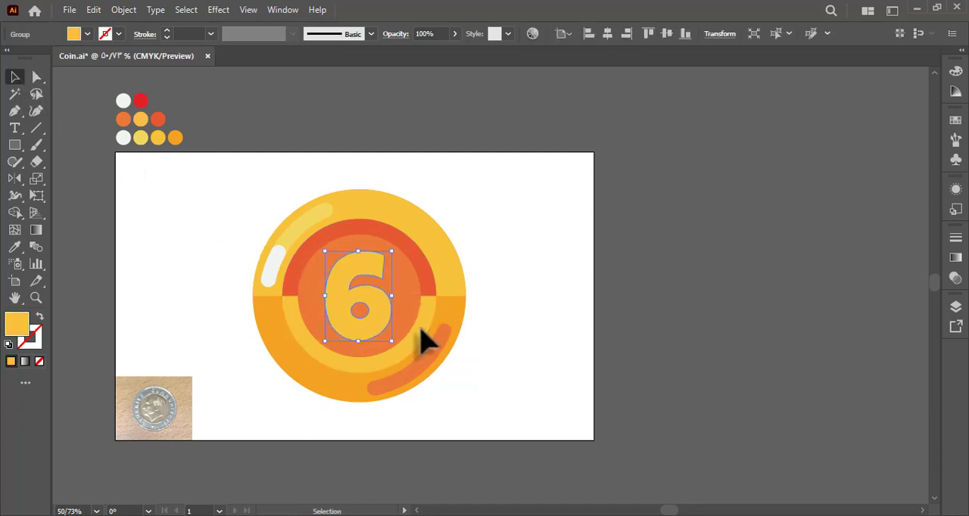
pyautogui.click(123, 10)
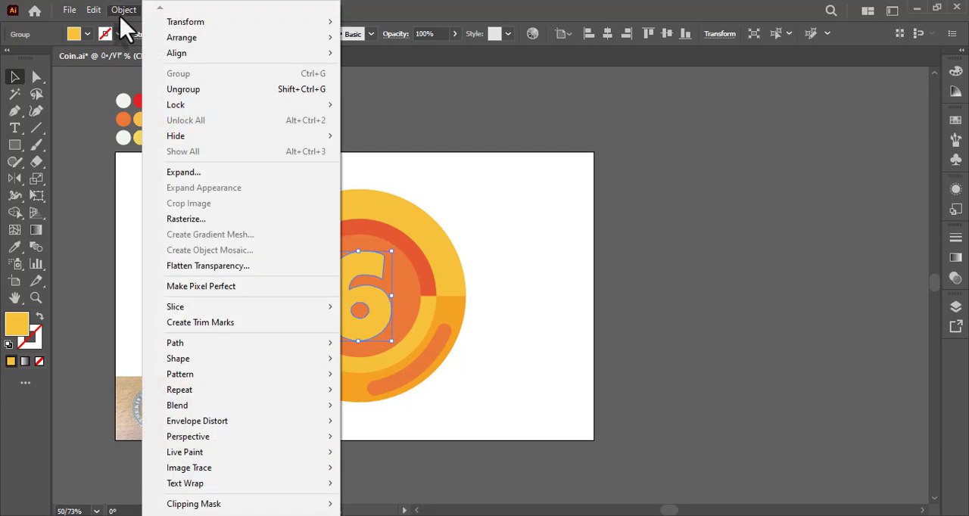
pyautogui.moveTo(93, 10)
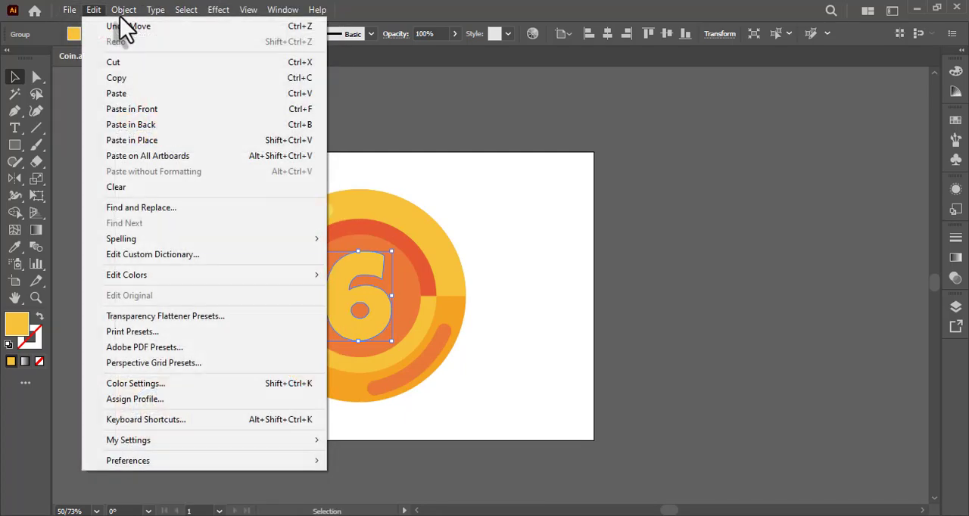
pyautogui.click(132, 76)
pyautogui.click(93, 10)
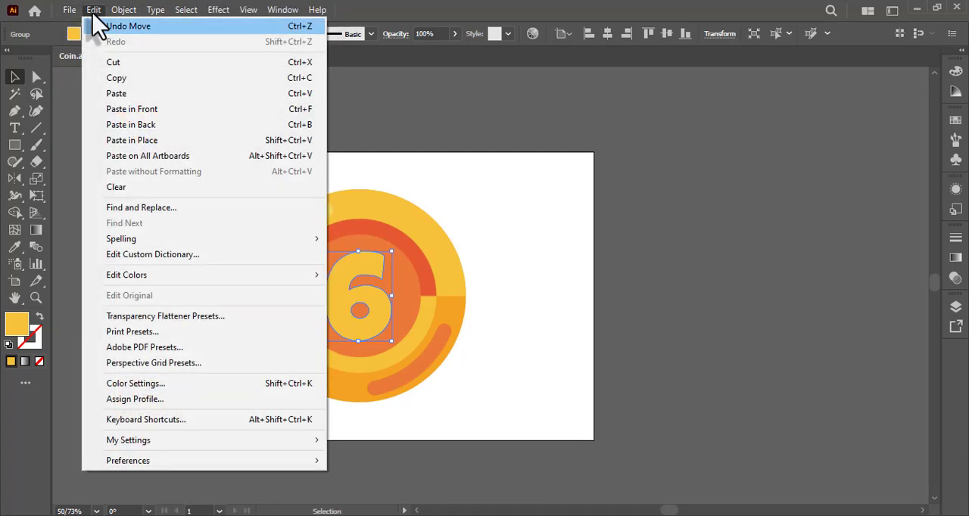
pyautogui.click(154, 124)
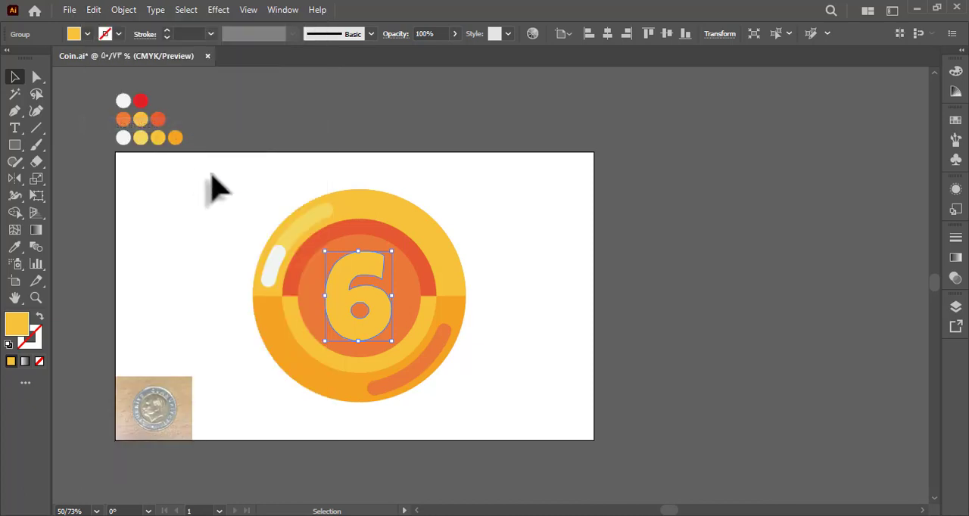
# Lock the front 6 so that the copy behind it can be edited
pyautogui.click(223, 202)
pyautogui.click(381, 327)
pyautogui.hotkey('ctrl', '2')
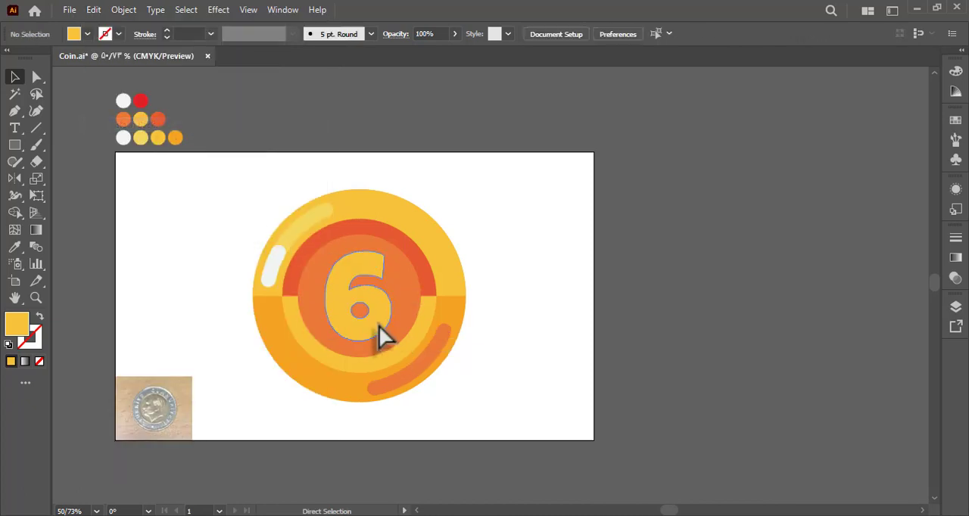
# Offset the rear copy of the 6 slightly down and right and fill it with the upper inner ring's red-orange
pyautogui.moveTo(380, 326); pyautogui.dragTo(383, 330)
pyautogui.press('i')
pyautogui.click(422, 271)
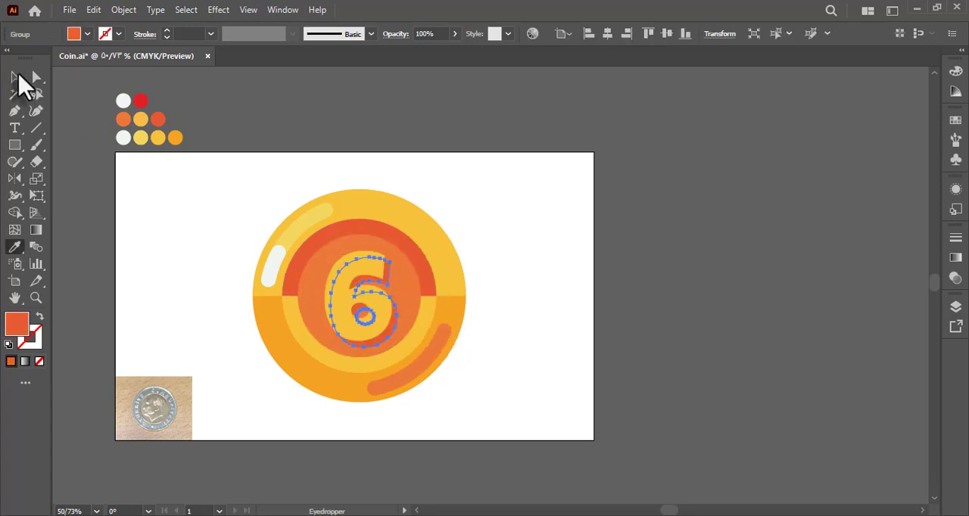
pyautogui.click(149, 274)
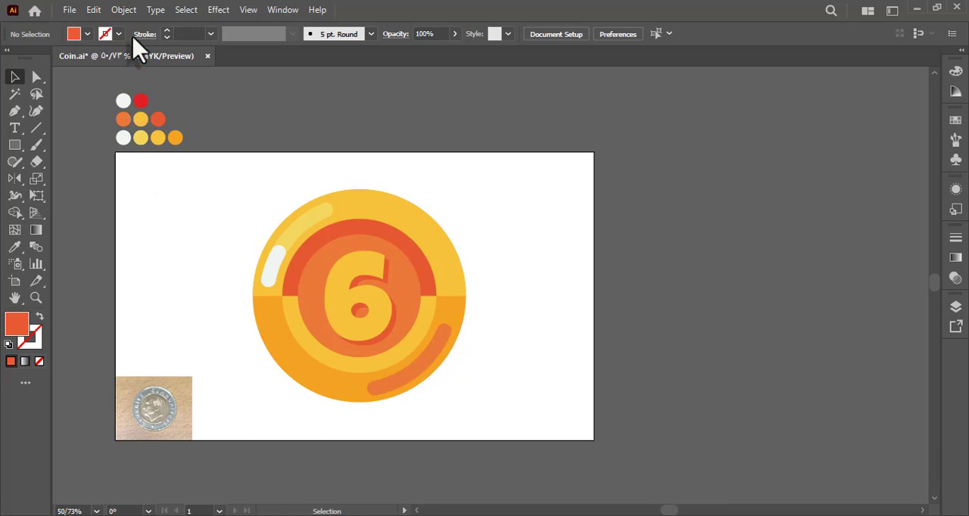
# Unlock the front 6 and shift it together with its red-orange shadow slightly left and up
pyautogui.click(125, 10)
pyautogui.click(227, 118)
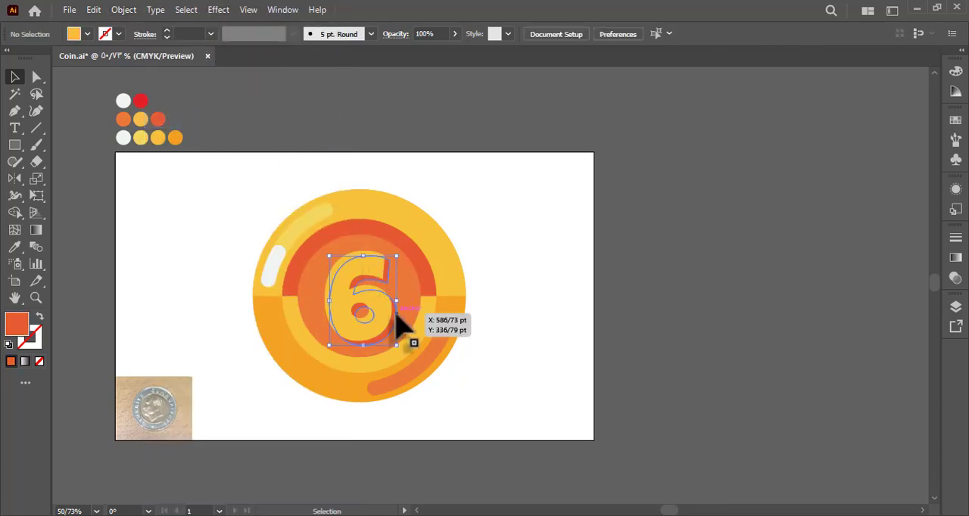
pyautogui.keyDown('shift'); pyautogui.click(345, 281); pyautogui.keyUp('shift')
pyautogui.moveTo(387, 306); pyautogui.dragTo(385, 308)
pyautogui.click(500, 317)
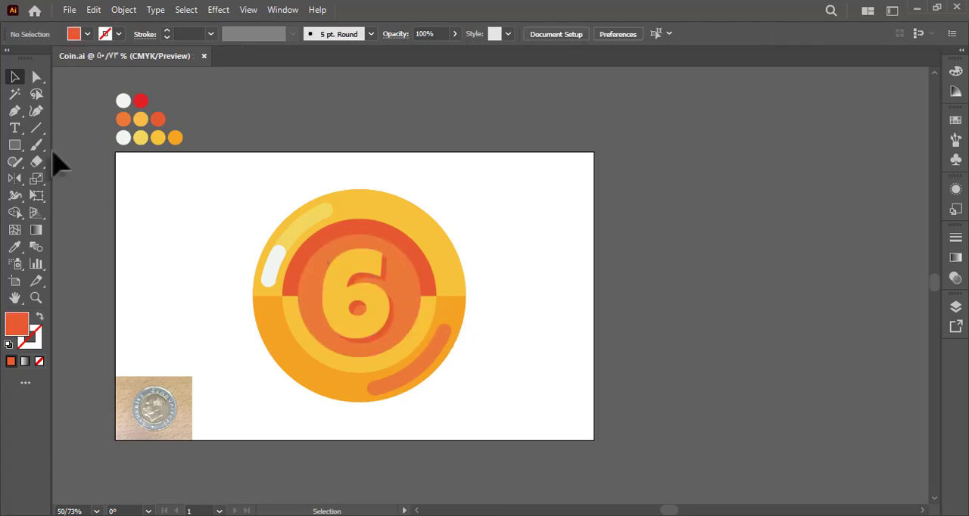
# Draw a short curved path inside the 6's upper-left curve, stroked with the rim highlight's white and without fill
pyautogui.click(15, 112)
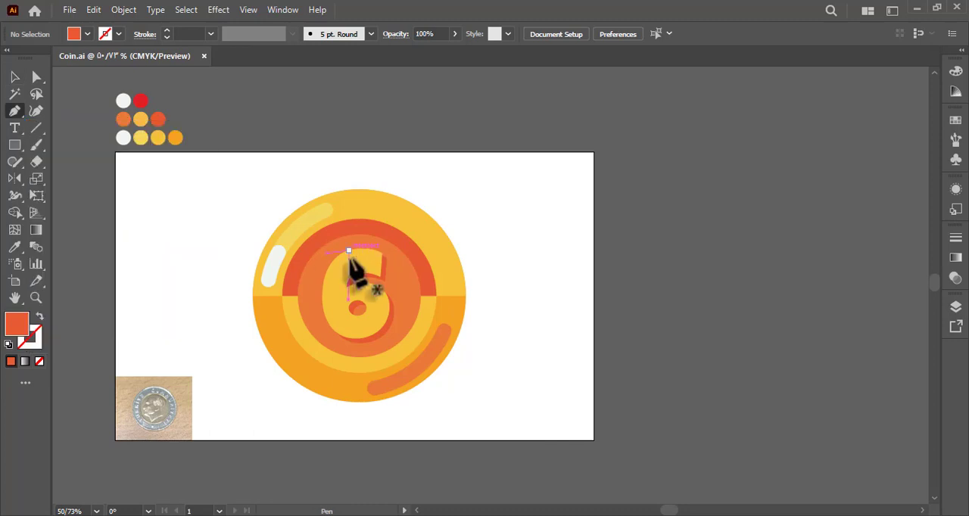
pyautogui.click(348, 258)
pyautogui.moveTo(331, 277); pyautogui.dragTo(328, 292)
pyautogui.press('i')
pyautogui.click(275, 262)
pyautogui.click(40, 317)
pyautogui.click(15, 77)
pyautogui.click(67, 141)
# Apply the 5 pt. Round brush with a 3 pt stroke to the white arc on the 6
pyautogui.click(335, 270)
pyautogui.click(371, 34)
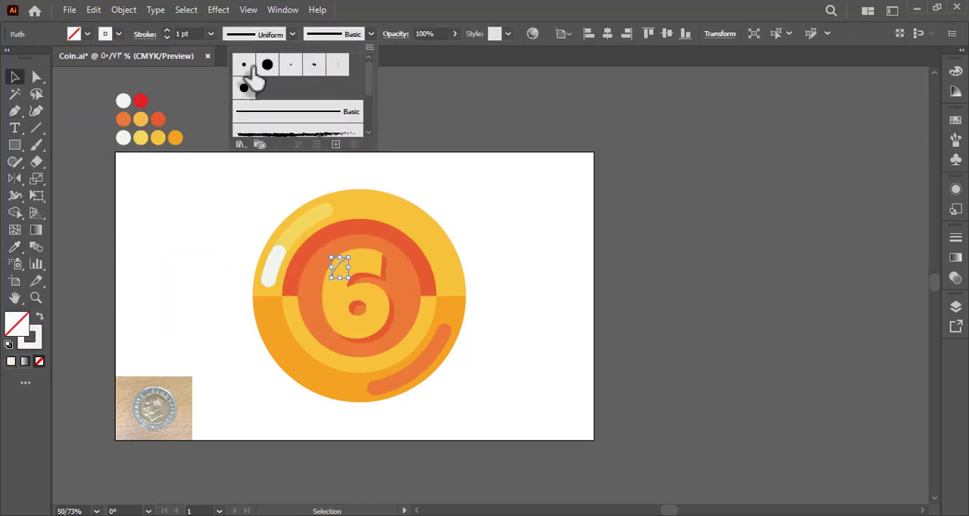
pyautogui.click(245, 66)
pyautogui.click(211, 34)
pyautogui.click(229, 126)
# Nudge the white highlight arc into position within the 6's upper-left curve
pyautogui.scroll(4, 333, 280)
pyautogui.click(37, 77)
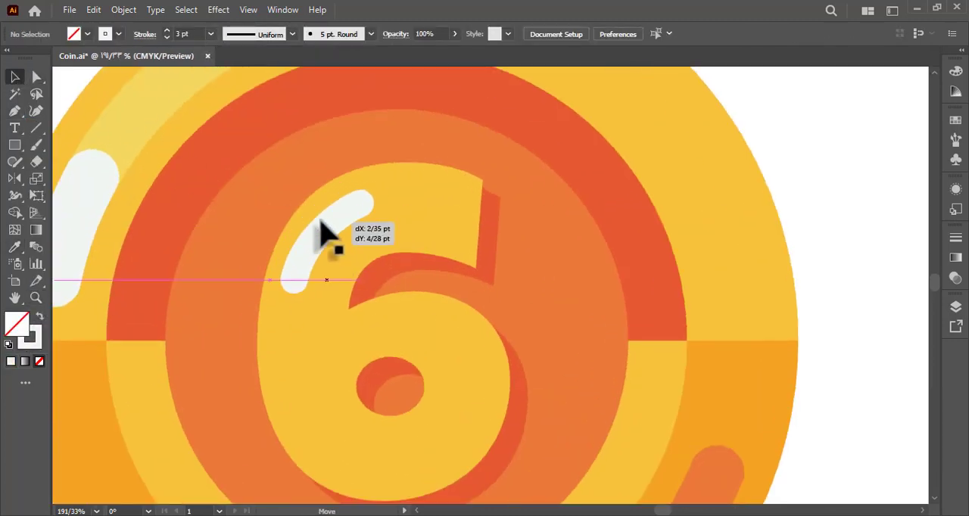
pyautogui.click(341, 210)
pyautogui.click(307, 218)
pyautogui.scroll(-4, 332, 225)
pyautogui.click(156, 196)
# Draw a short curved path along the inside of the 6's lower-right bowl
pyautogui.scroll(3, 387, 307)
pyautogui.click(15, 112)
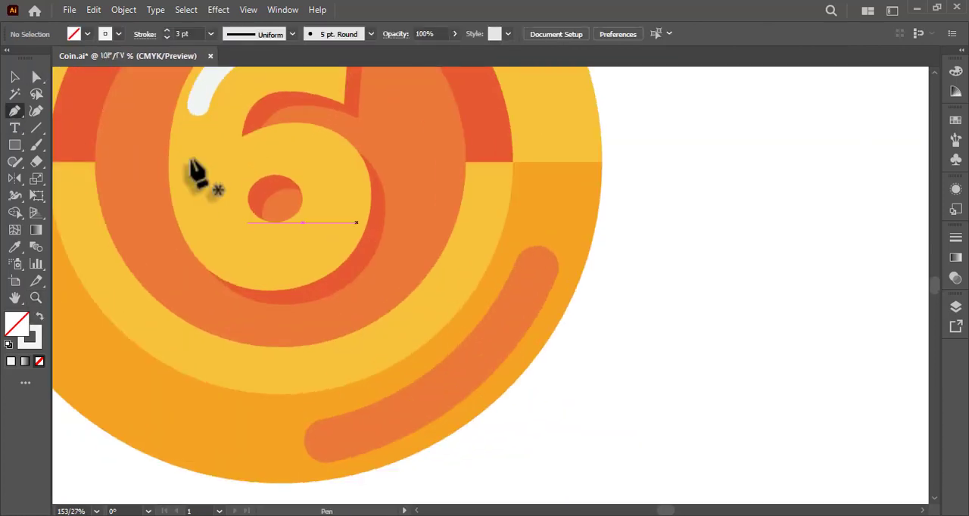
pyautogui.click(351, 205)
pyautogui.moveTo(305, 262); pyautogui.dragTo(266, 271)
pyautogui.moveTo(225, 82); pyautogui.dragTo(251, 125)
pyautogui.click(15, 77)
# Stroke the 6's lower-right arc with the central circle's orange, no fill and the 5 pt. Round brush at 3 pt
pyautogui.press('i')
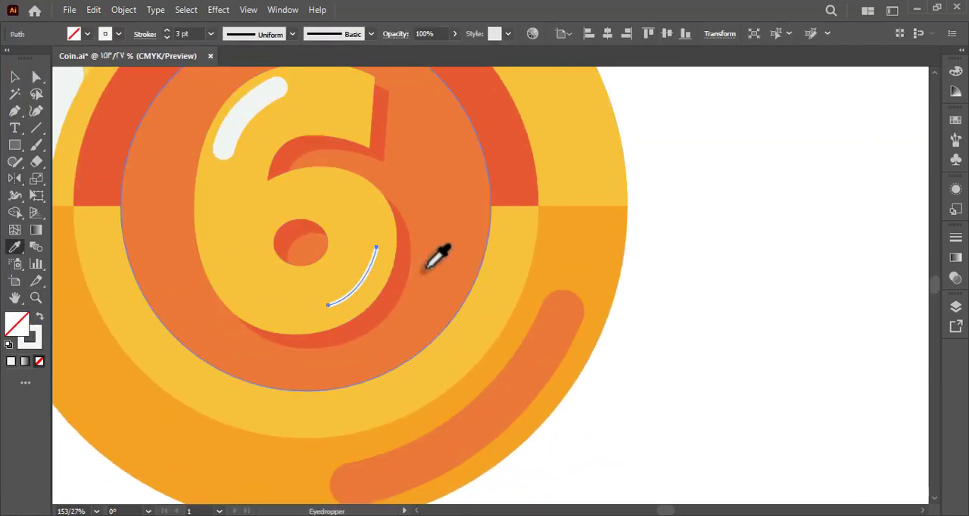
pyautogui.click(433, 264)
pyautogui.click(371, 34)
pyautogui.click(263, 64)
pyautogui.click(39, 317)
pyautogui.click(167, 30)
pyautogui.click(166, 30)
pyautogui.press('v')
pyautogui.click(666, 227)
# Try reshaping the white highlight arc on the 6 by deleting an anchor point
pyautogui.press('z')
pyautogui.moveTo(337, 287); pyautogui.dragTo(249, 283)
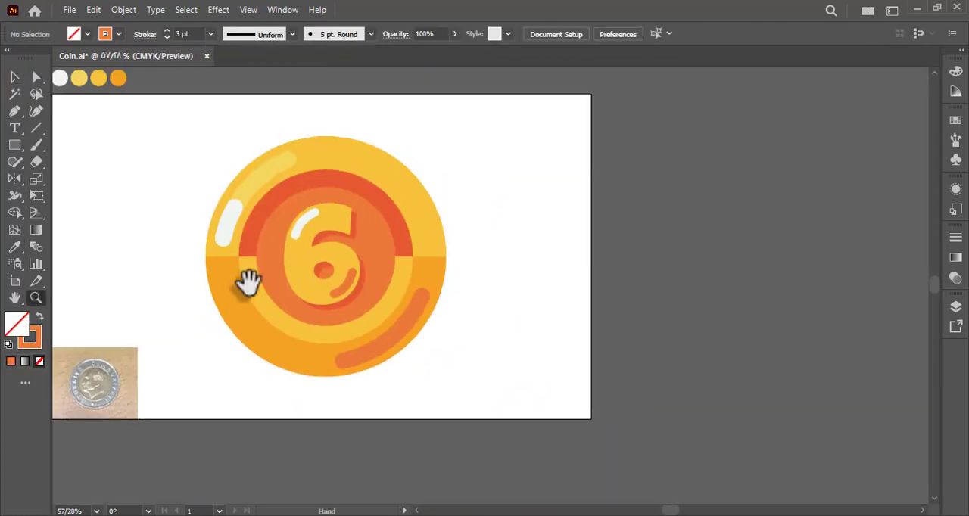
pyautogui.click(15, 78)
pyautogui.click(302, 224)
pyautogui.click(157, 197)
pyautogui.press('a')
pyautogui.click(298, 226)
pyautogui.press('-')
pyautogui.click(295, 235)
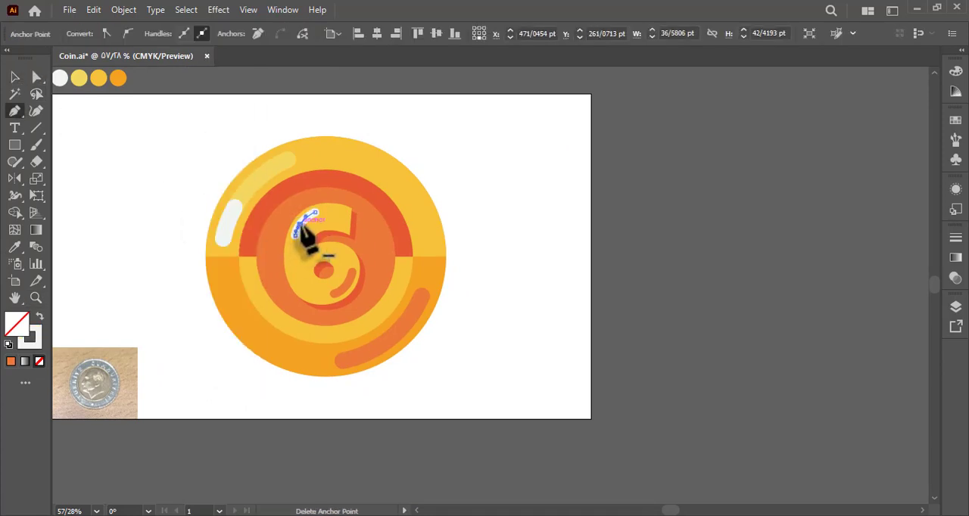
pyautogui.press('a')
pyautogui.click(167, 246)
# Reduce the white highlight arc on the 6 to a 1 pt stroke and adjust its shape
pyautogui.press('z')
pyautogui.hotkey('ctrl', 's')
pyautogui.press('v')
pyautogui.click(321, 227)
pyautogui.click(167, 37)
pyautogui.click(234, 113)
pyautogui.press('a')
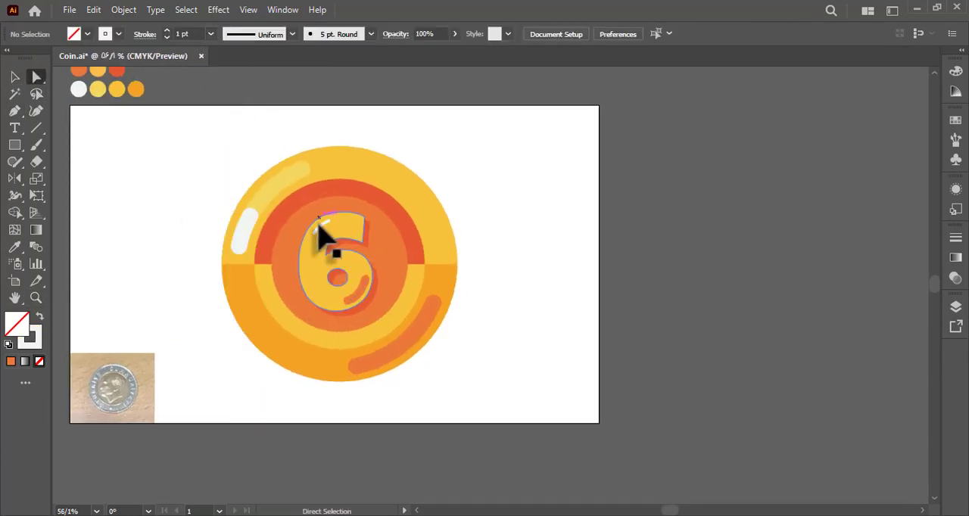
pyautogui.click(315, 232)
pyautogui.click(227, 174)
# Set the stroke weight of the orange arc in the 6's lower-right bowl to 1 pt
pyautogui.click(357, 293)
pyautogui.press('v')
pyautogui.click(356, 287)
pyautogui.click(359, 293)
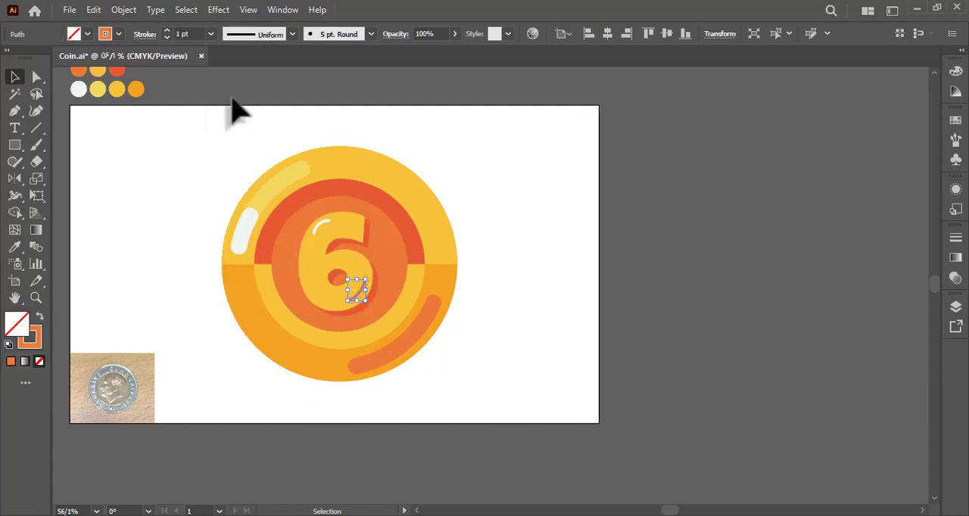
pyautogui.click(210, 34)
pyautogui.click(232, 112)
# Delete the white highlight arc from the 6
pyautogui.press('z')
pyautogui.moveTo(327, 264); pyautogui.dragTo(363, 264)
pyautogui.press('a')
pyautogui.click(336, 203)
pyautogui.press('Delete')
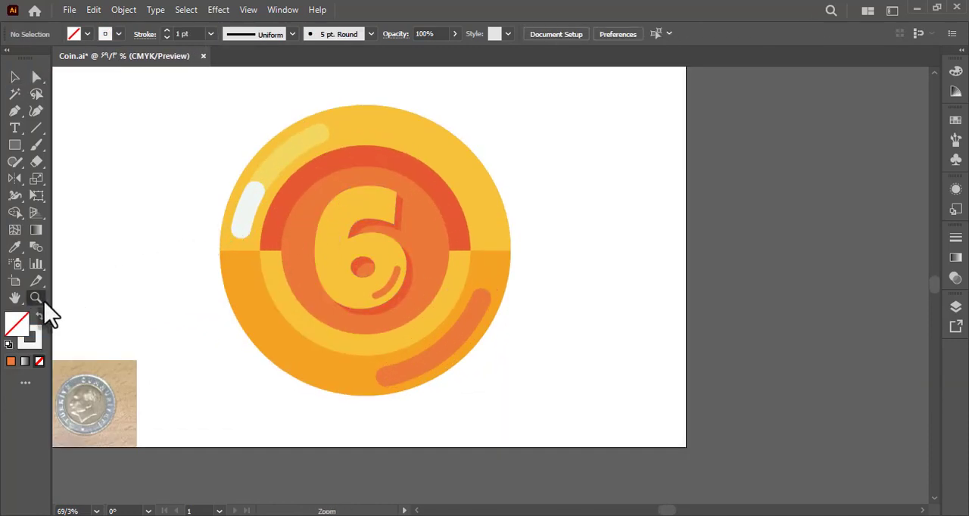
# Draw a tall rectangle beside the palette above the artboard, fill it with the palette's red and move it up
pyautogui.moveTo(239, 224); pyautogui.dragTo(199, 297)
pyautogui.moveTo(253, 244); pyautogui.dragTo(306, 195)
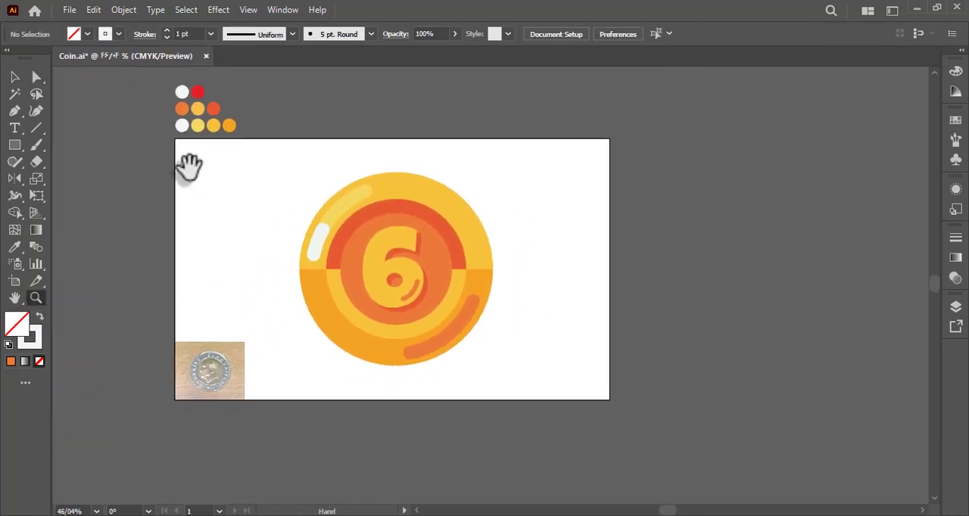
pyautogui.moveTo(189, 166); pyautogui.dragTo(205, 264)
pyautogui.moveTo(318, 215); pyautogui.dragTo(379, 216)
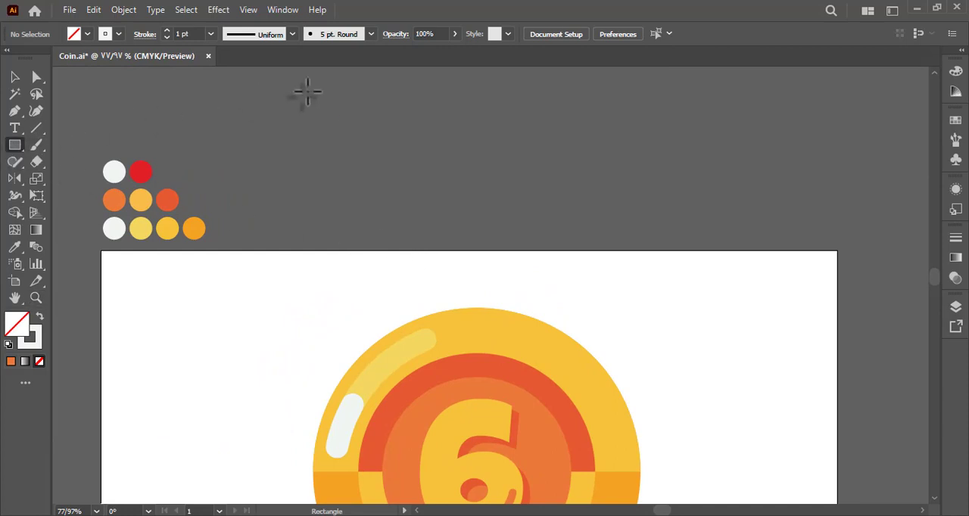
pyautogui.moveTo(306, 92)
pyautogui.mouseDown()
pyautogui.moveTo(363, 288)
pyautogui.moveTo(382, 280)
pyautogui.mouseUp()
pyautogui.press('i')
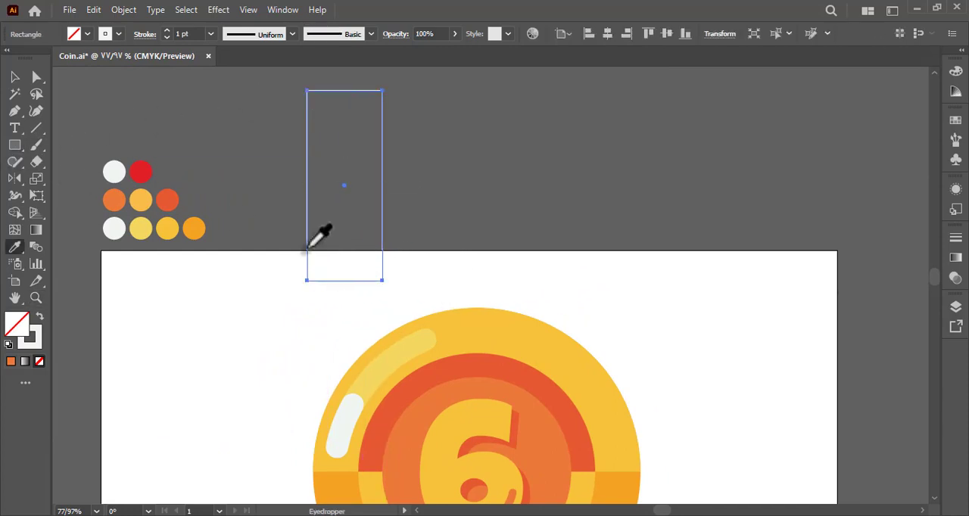
pyautogui.click(135, 175)
pyautogui.press('v')
pyautogui.moveTo(358, 250); pyautogui.dragTo(455, 233)
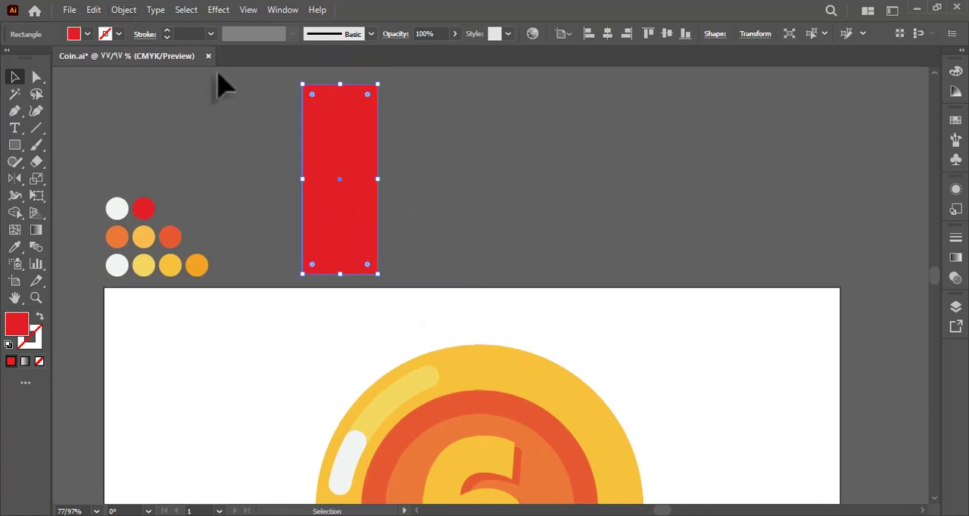
# Paste a copy of the red rectangle directly behind it and narrow the front one evenly into a central stripe
pyautogui.click(127, 10)
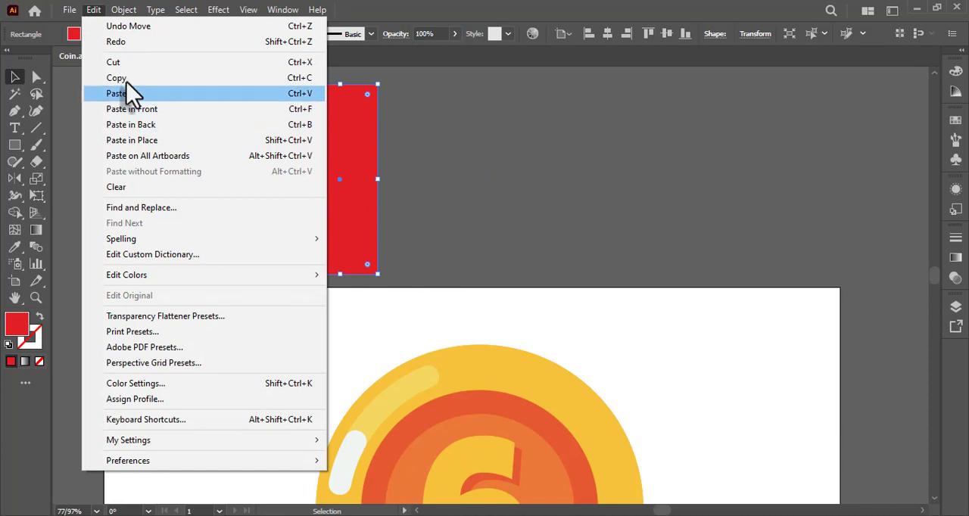
pyautogui.click(125, 78)
pyautogui.click(94, 11)
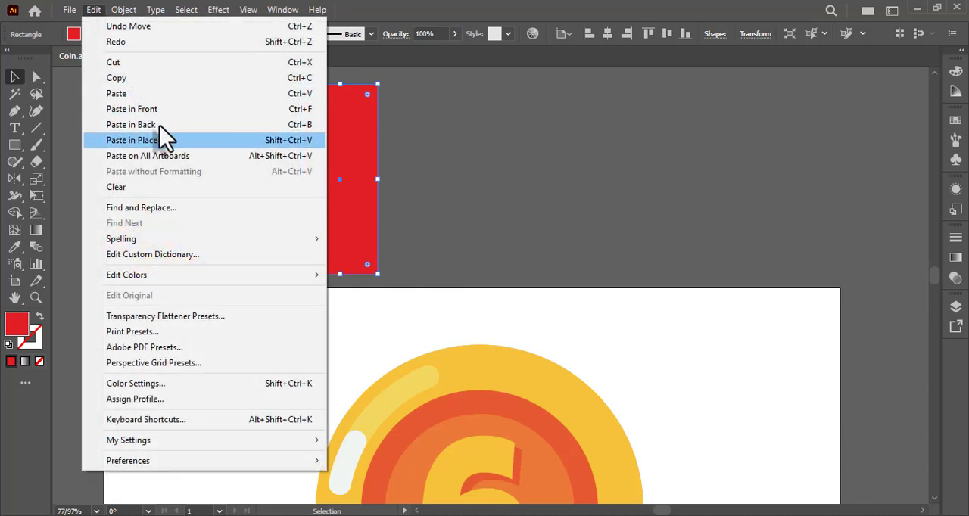
pyautogui.click(219, 125)
pyautogui.click(227, 174)
pyautogui.click(338, 186)
pyautogui.moveTo(377, 180); pyautogui.dragTo(361, 185)
# Fill the central stripe of the red rectangle with the palette's white
pyautogui.press('i')
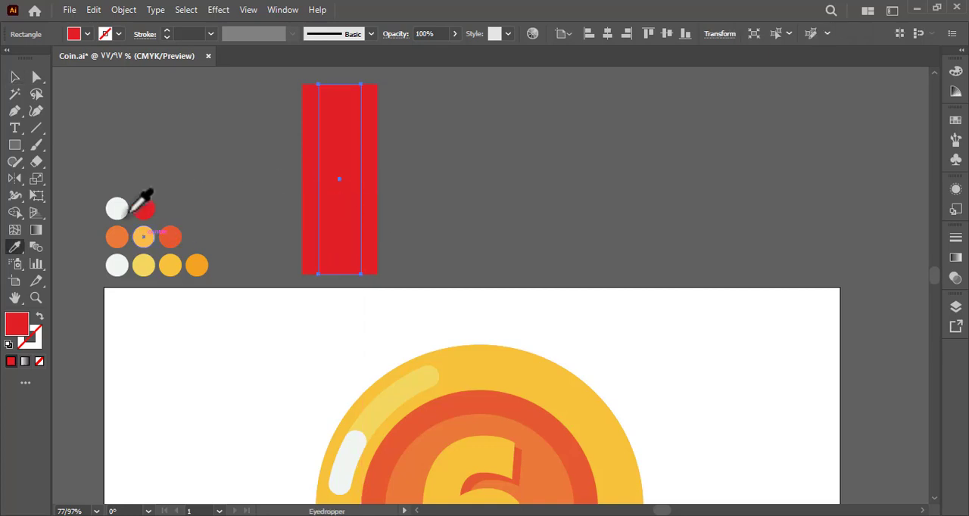
pyautogui.click(120, 212)
pyautogui.click(15, 77)
pyautogui.click(270, 169)
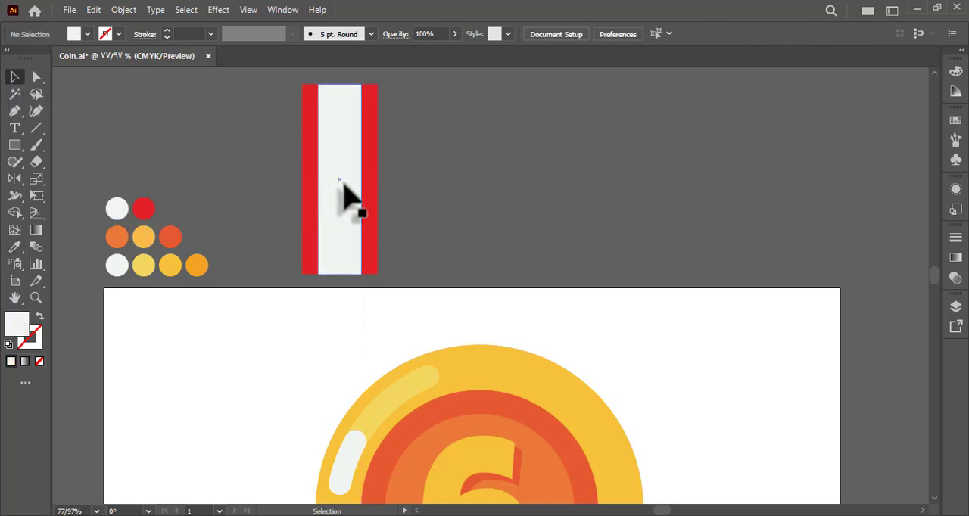
pyautogui.click(346, 201)
pyautogui.moveTo(361, 180); pyautogui.dragTo(361, 182)
pyautogui.click(250, 179)
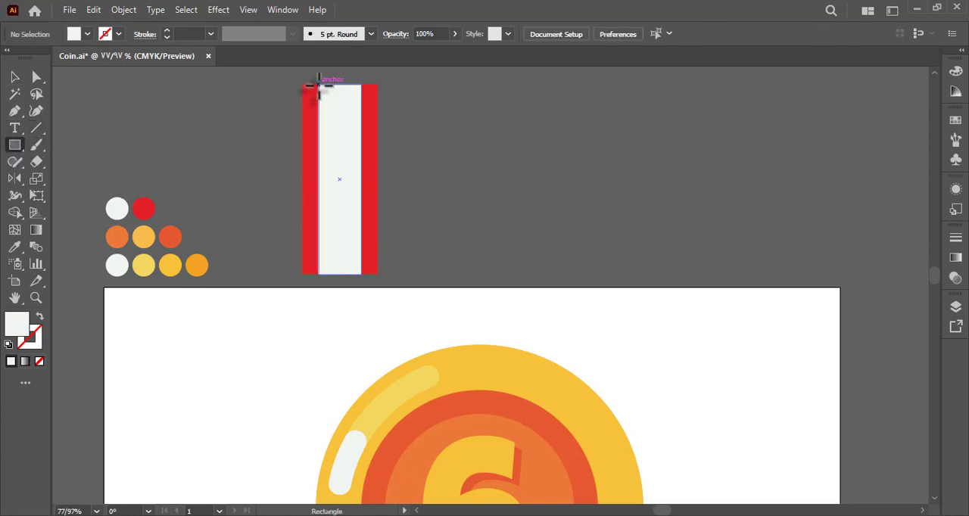
# Cover the left half of the white stripe with a full-height light grey rectangle at 46% opacity
pyautogui.moveTo(318, 86); pyautogui.dragTo(341, 277)
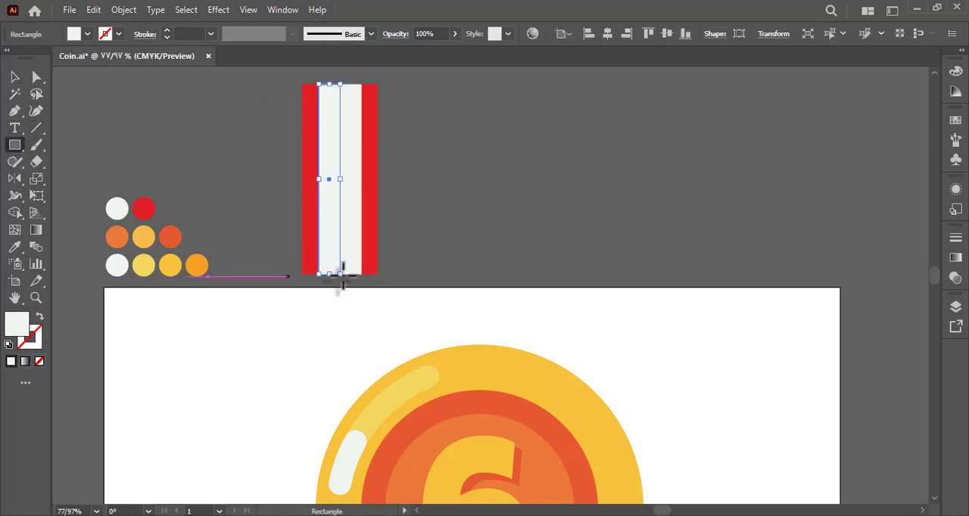
pyautogui.doubleClick(19, 327)
pyautogui.moveTo(582, 198); pyautogui.dragTo(582, 217)
pyautogui.press('Return')
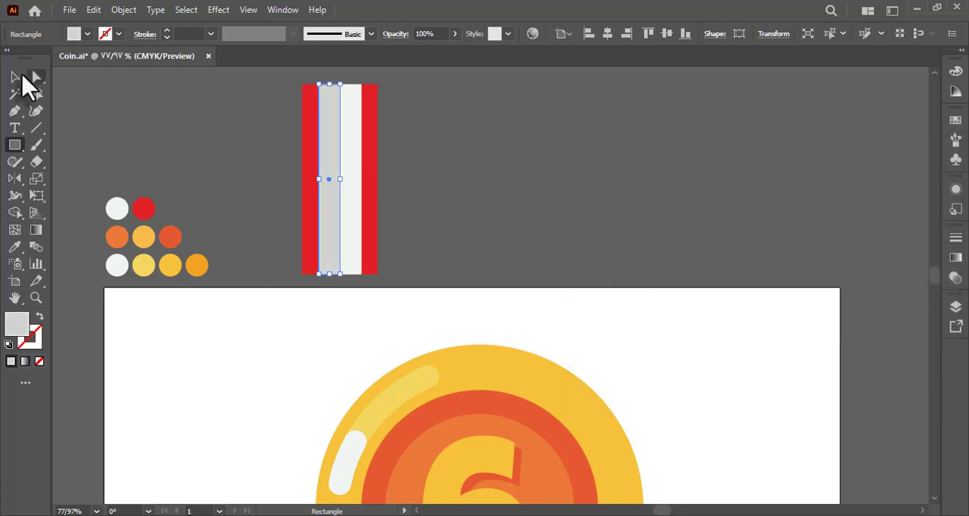
pyautogui.click(424, 51)
pyautogui.click(436, 124)
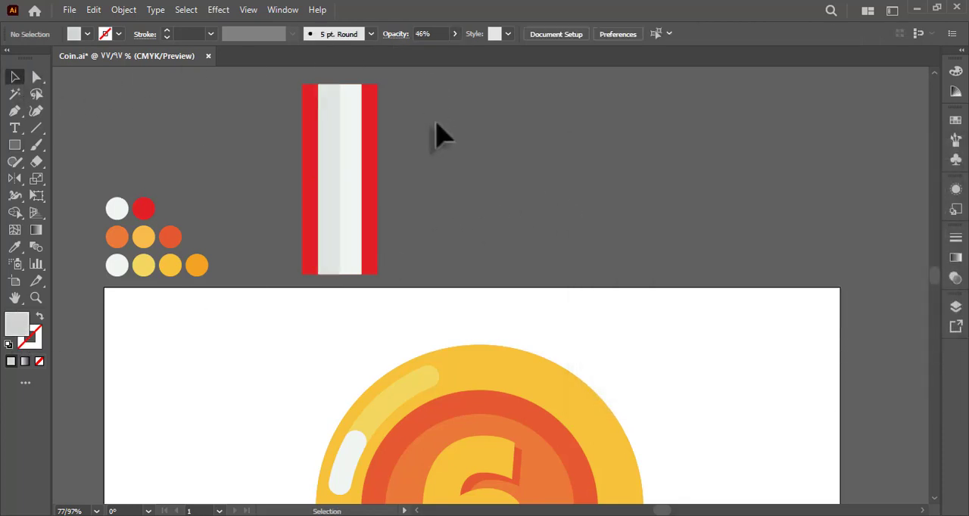
# Group the striped rectangles into one ribbon and tilt it diagonally over the coin's upper-left rim
pyautogui.moveTo(409, 155); pyautogui.dragTo(274, 198)
pyautogui.hotkey('ctrl', 'g')
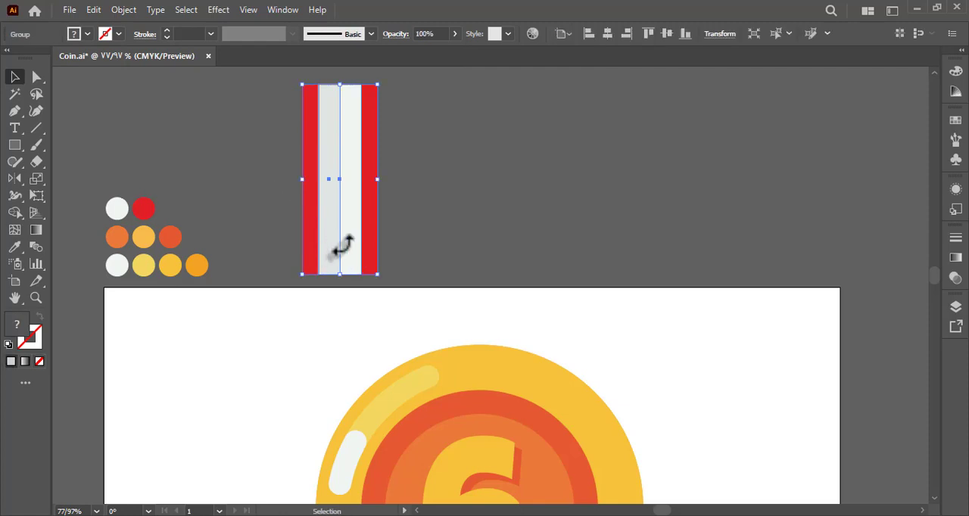
pyautogui.moveTo(386, 283); pyautogui.dragTo(446, 392)
pyautogui.hotkey('ctrl', 'z')
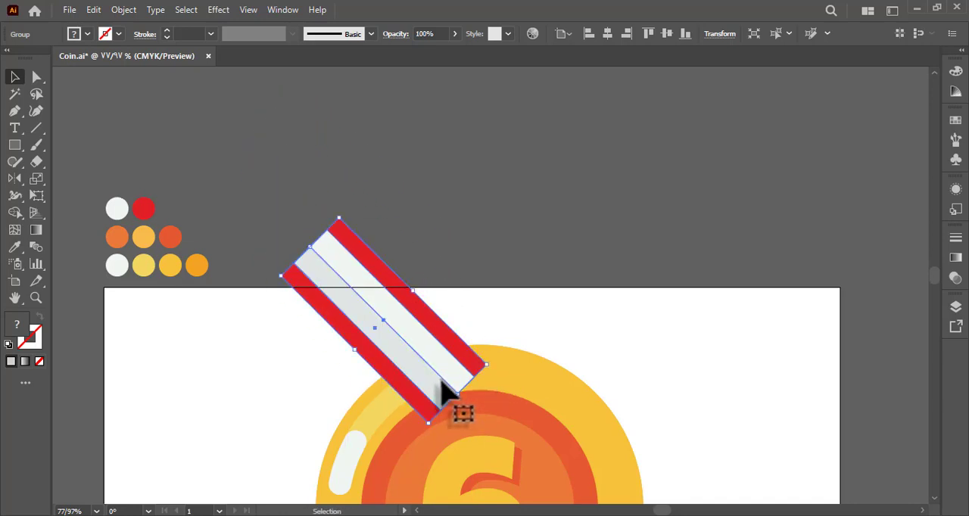
# Enlarge the tilted ribbon proportionally and position its lower end over the upper part of the coin
pyautogui.moveTo(310, 247); pyautogui.dragTo(235, 157)
pyautogui.moveTo(350, 303); pyautogui.dragTo(375, 296)
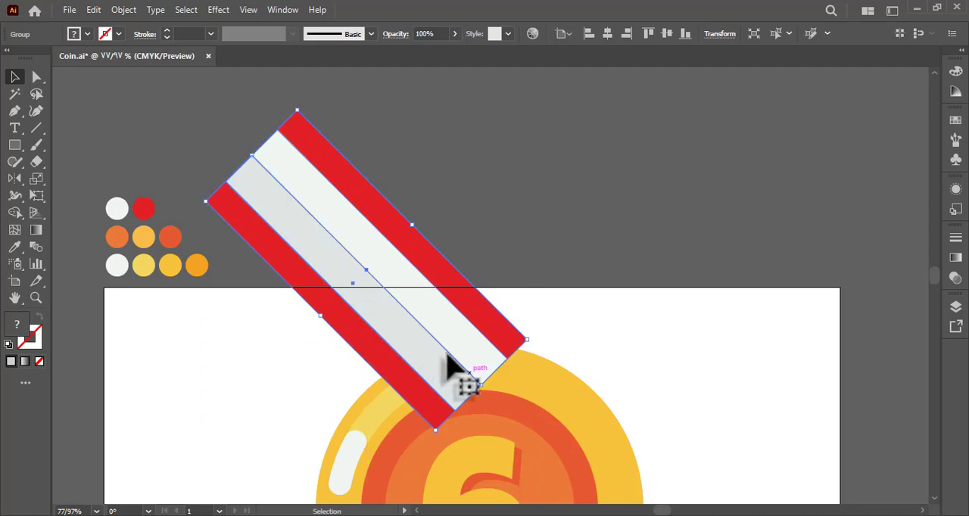
pyautogui.moveTo(458, 363); pyautogui.dragTo(460, 391)
# Send the tilted ribbon to the back, behind the coin
pyautogui.press('z')
pyautogui.moveTo(404, 333); pyautogui.dragTo(292, 321)
pyautogui.press('space')
pyautogui.moveTo(363, 339); pyautogui.dragTo(296, 235)
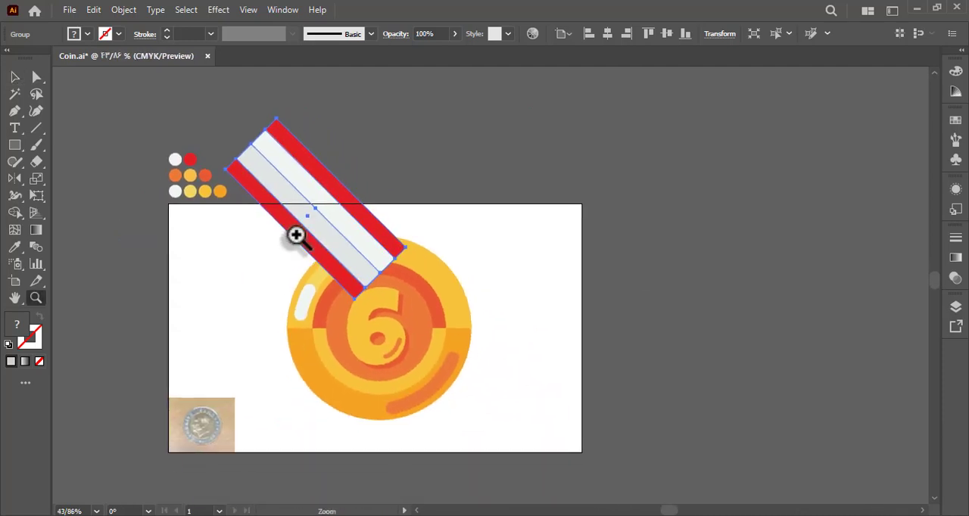
pyautogui.click(16, 77)
pyautogui.rightClick(308, 212)
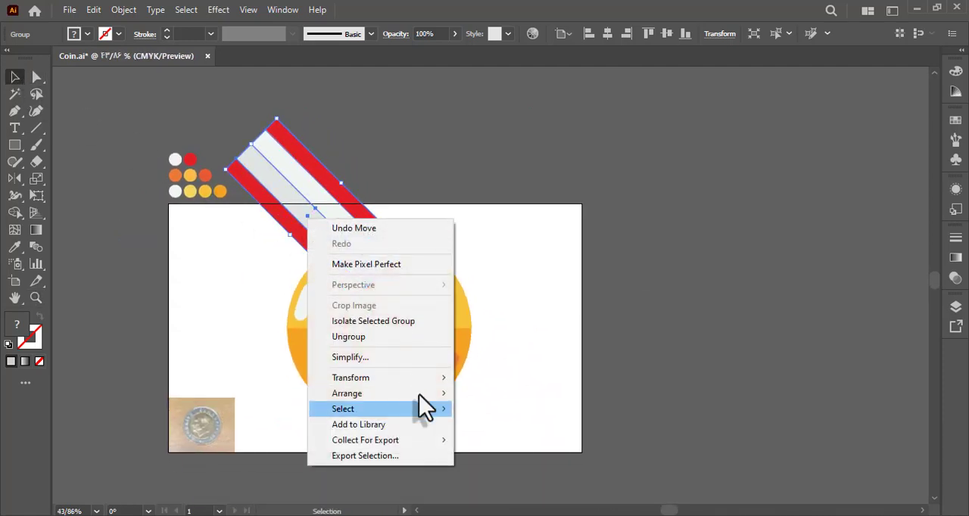
pyautogui.moveTo(411, 387)
pyautogui.click(516, 437)
pyautogui.click(514, 435)
# Duplicate the ribbon, reflect the copy horizontally and place it over the coin's upper-right side to form a V
pyautogui.moveTo(337, 219); pyautogui.dragTo(416, 221)
pyautogui.click(15, 178)
pyautogui.moveTo(162, 190); pyautogui.dragTo(506, 195)
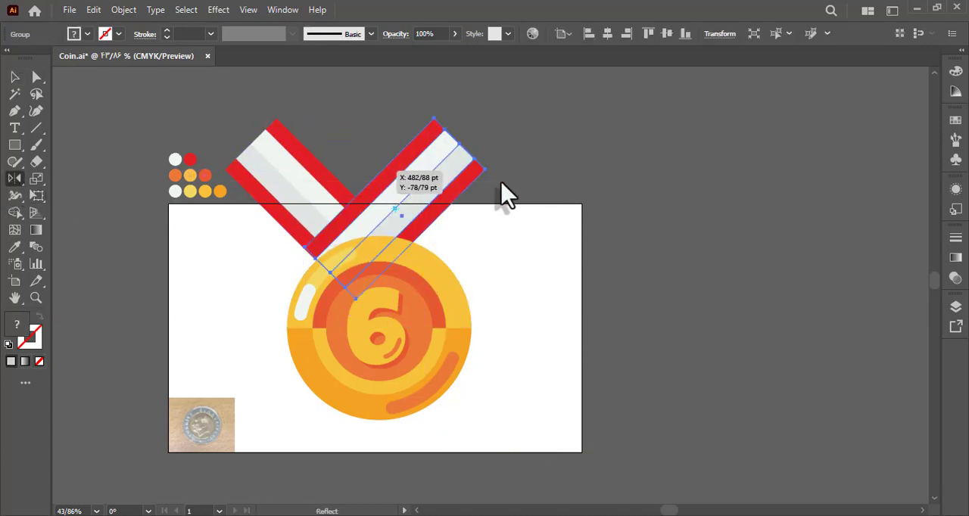
pyautogui.moveTo(379, 201); pyautogui.dragTo(407, 205)
# Send the mirrored ribbon to the back and shift both ribbons slightly up and right behind the coin
pyautogui.rightClick(407, 205)
pyautogui.moveTo(530, 376)
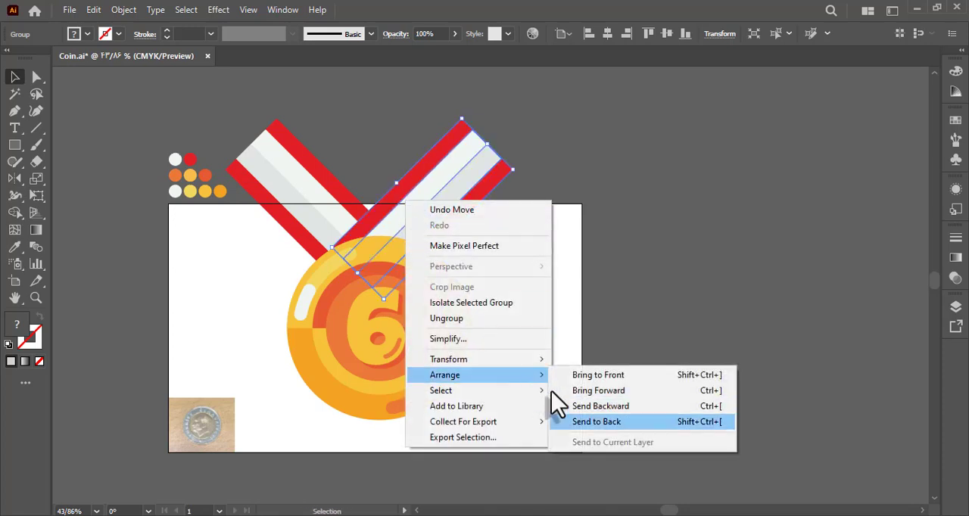
pyautogui.click(614, 421)
pyautogui.click(615, 422)
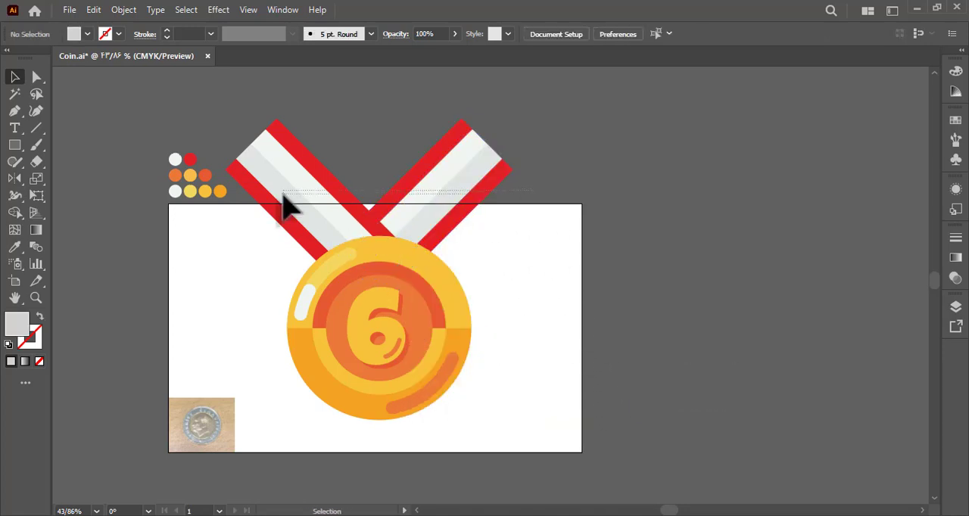
pyautogui.moveTo(286, 204); pyautogui.dragTo(314, 210)
pyautogui.click(551, 237)
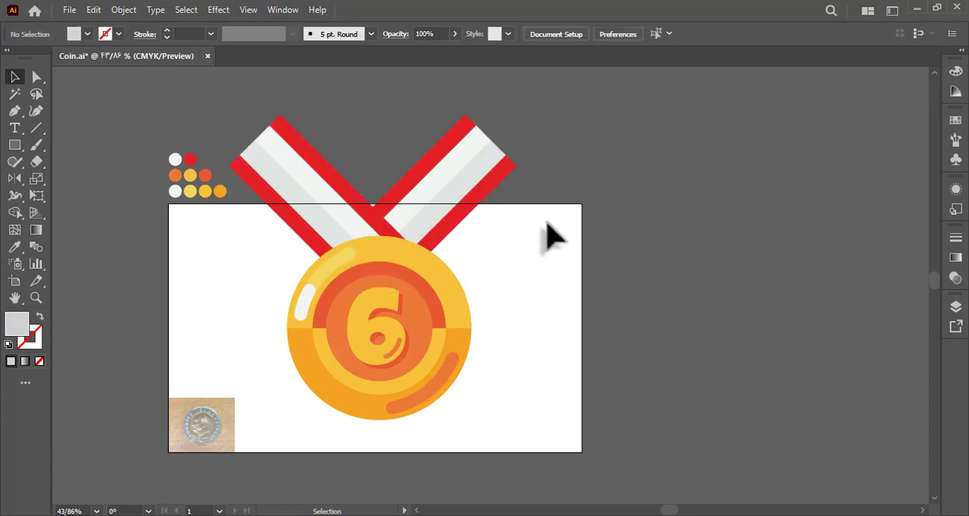
# Combine the coin and both ribbons into a single group
pyautogui.click(297, 206)
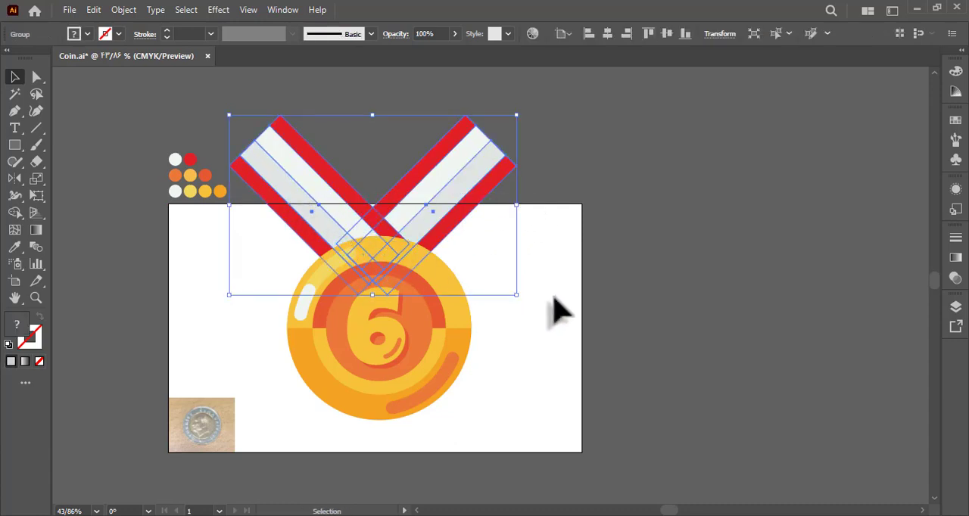
pyautogui.click(556, 406)
pyautogui.moveTo(258, 278); pyautogui.dragTo(258, 280)
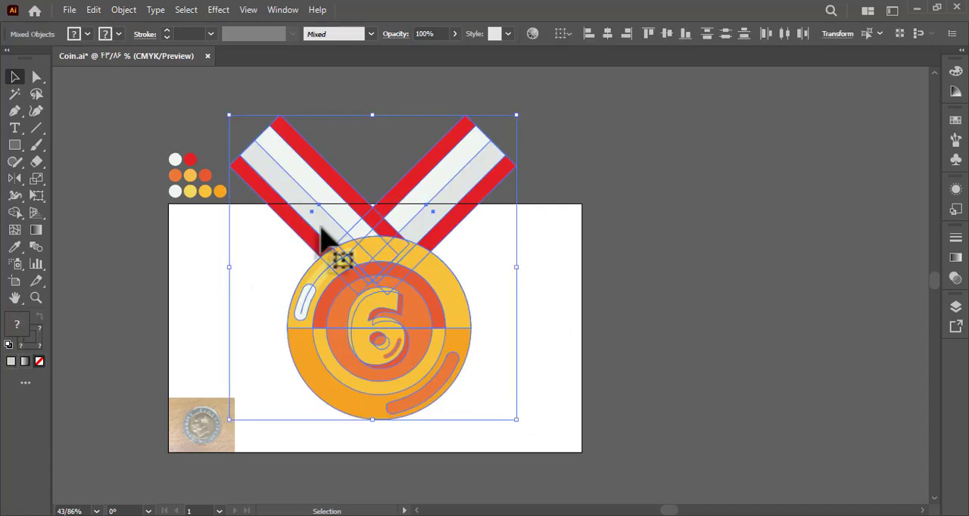
pyautogui.keyDown('shift'); pyautogui.click(320, 226); pyautogui.keyUp('shift')
pyautogui.hotkey('ctrl', 'g')
pyautogui.click(255, 247)
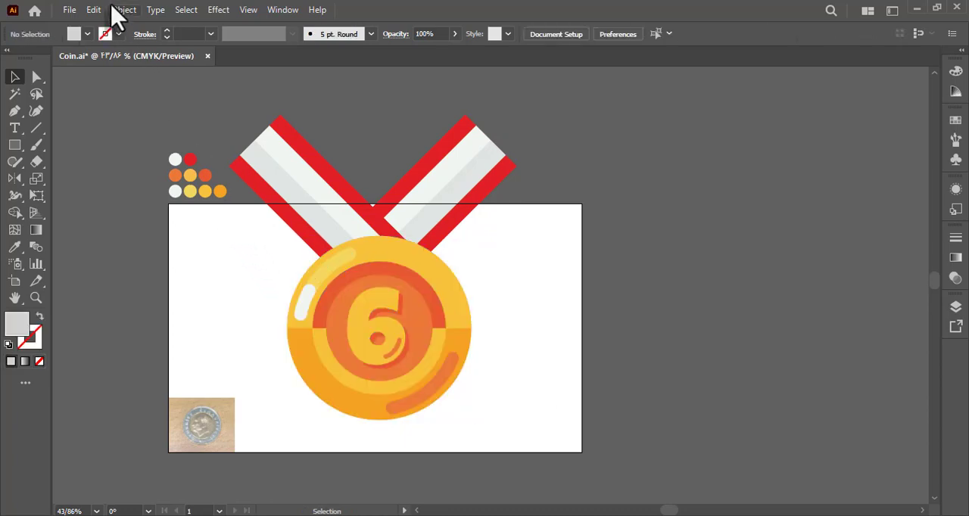
# Shrink the medal group proportionally and move it so that it fits entirely inside the artboard
pyautogui.click(115, 9)
pyautogui.click(401, 106)
pyautogui.click(388, 311)
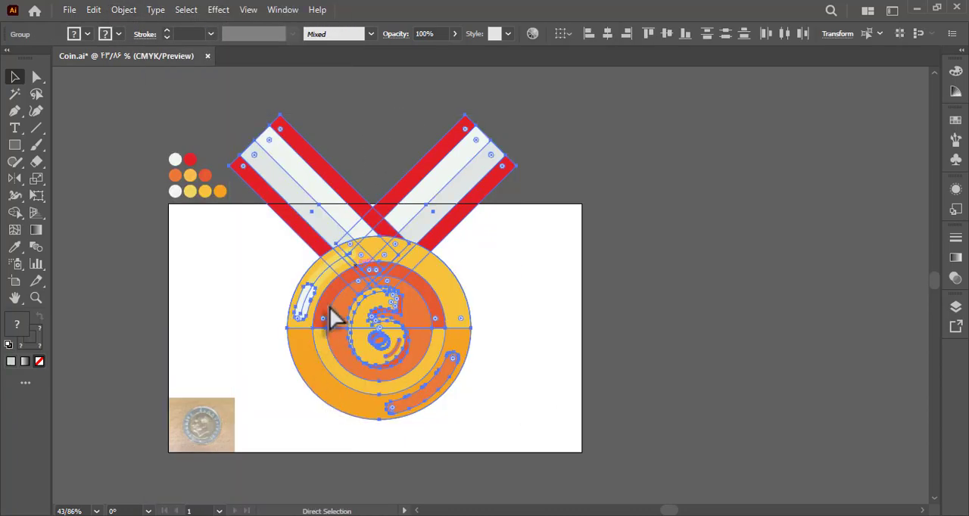
pyautogui.moveTo(372, 115); pyautogui.dragTo(372, 256)
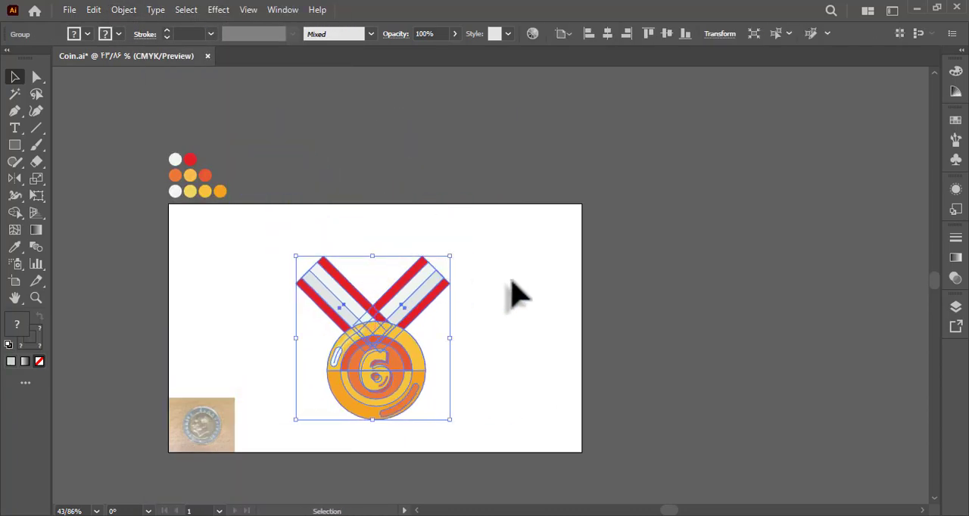
pyautogui.moveTo(364, 380); pyautogui.dragTo(378, 362)
# Erase the slanted upper ends of both ribbons along a straight horizontal line
pyautogui.click(36, 162)
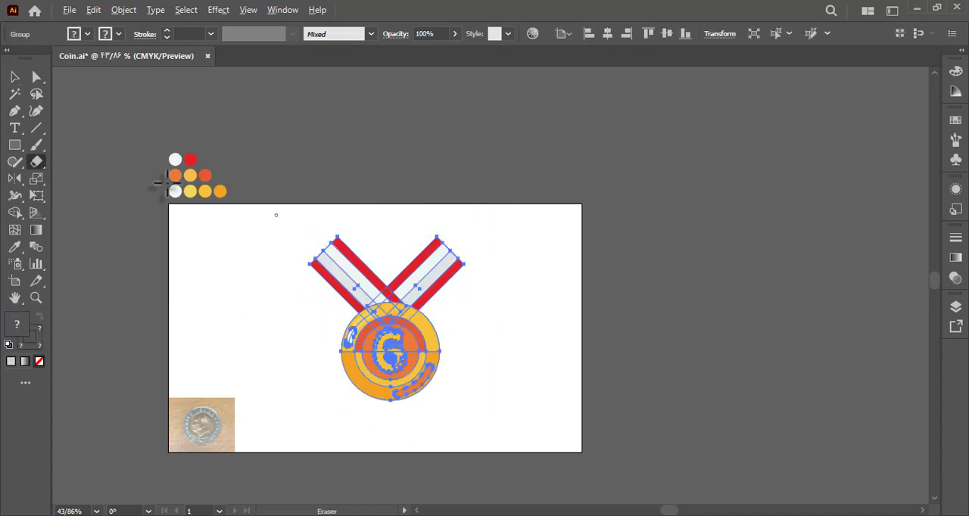
pyautogui.moveTo(268, 197); pyautogui.dragTo(492, 265)
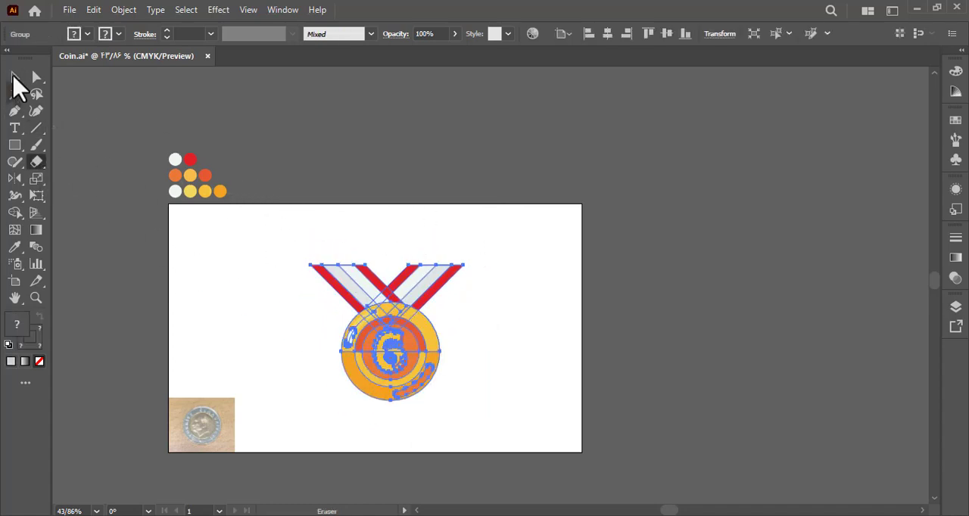
pyautogui.click(15, 76)
# Enlarge the medal with its ribbons' cut ends flush with the artboard's upper edge, and save the file
pyautogui.click(342, 214)
pyautogui.moveTo(415, 351); pyautogui.dragTo(418, 295)
pyautogui.moveTo(386, 340); pyautogui.dragTo(378, 422)
pyautogui.click(514, 385)
pyautogui.moveTo(515, 376); pyautogui.dragTo(509, 319)
pyautogui.hotkey('ctrl', 's')
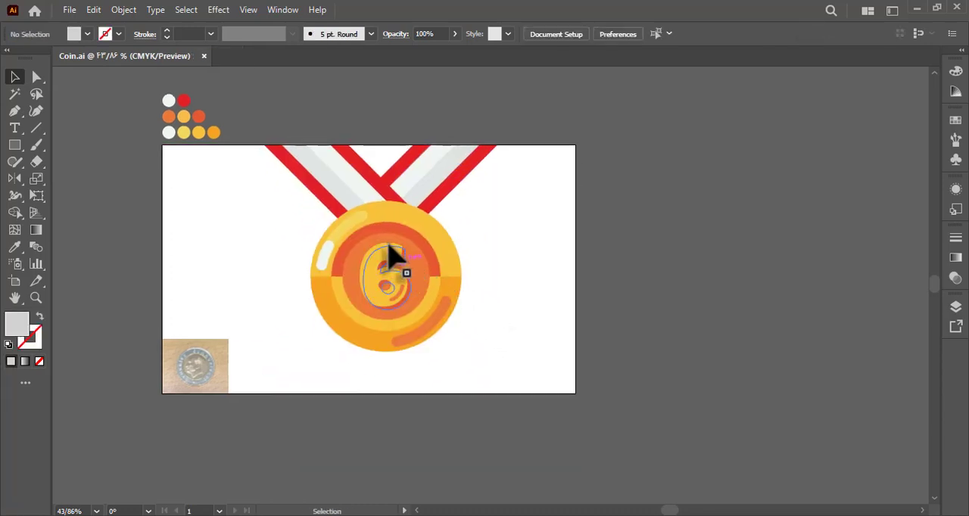
# Add the text "ART 161" in 12 pt Luckiest Guy with an orange-red fill beside the coin, and expand it into shapes
pyautogui.moveTo(387, 243); pyautogui.dragTo(413, 248)
pyautogui.press('t')
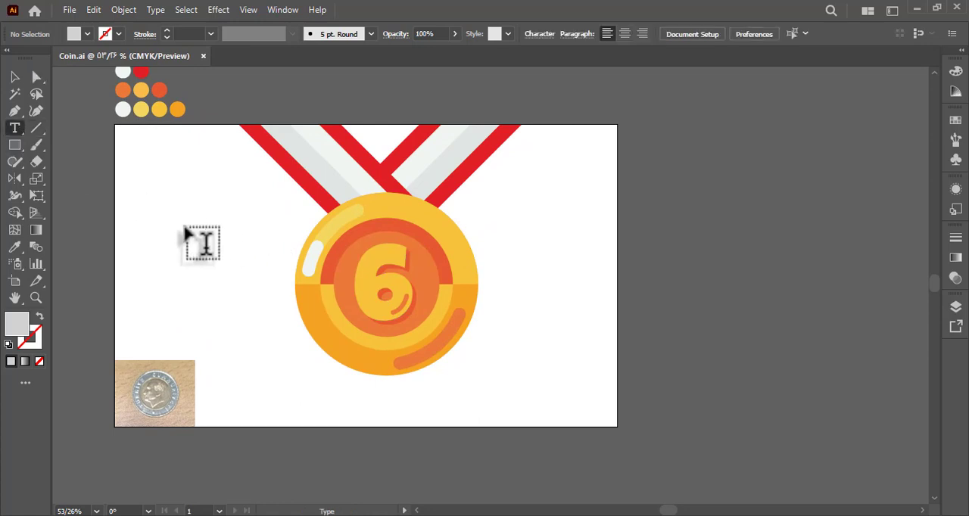
pyautogui.click(193, 231)
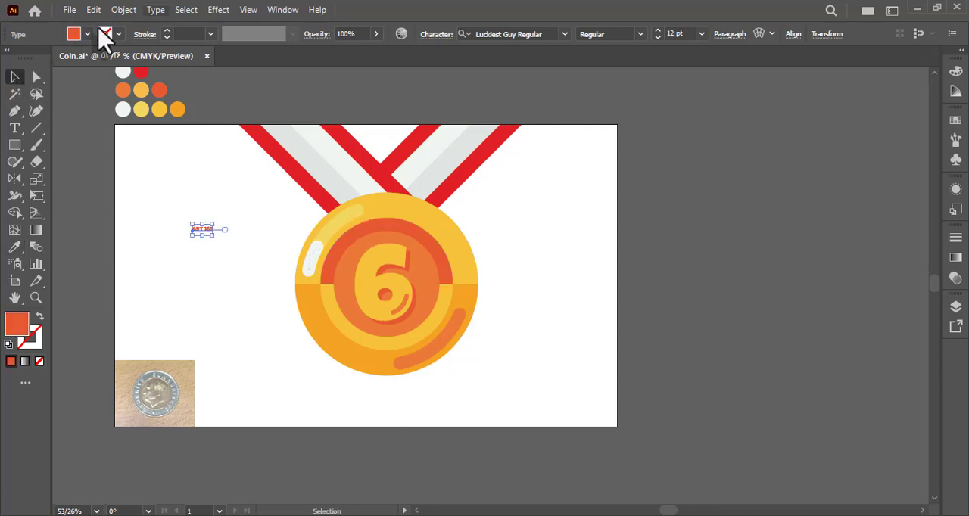
pyautogui.click(124, 10)
pyautogui.click(225, 172)
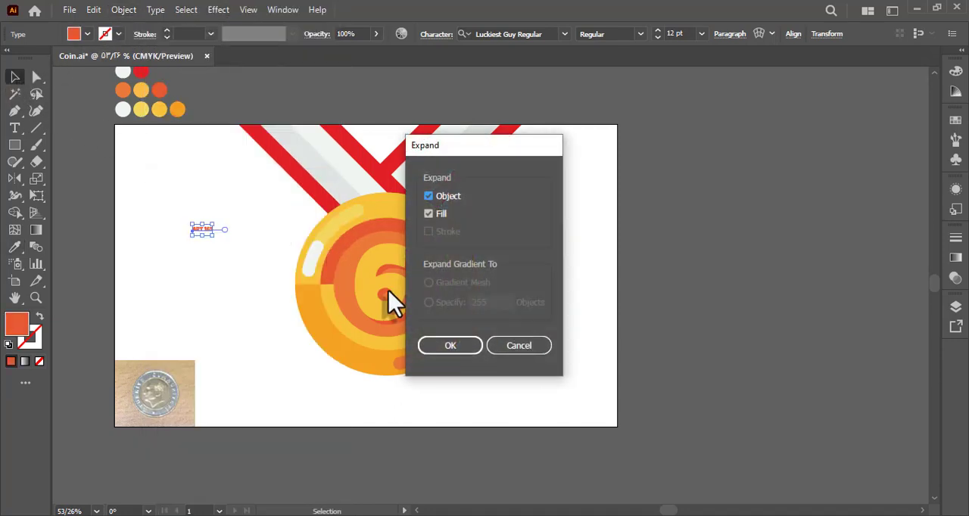
pyautogui.click(450, 345)
# Enlarge the "ART 161" lettering proportionally and center it below the coin
pyautogui.moveTo(214, 236); pyautogui.dragTo(255, 277)
pyautogui.click(255, 299)
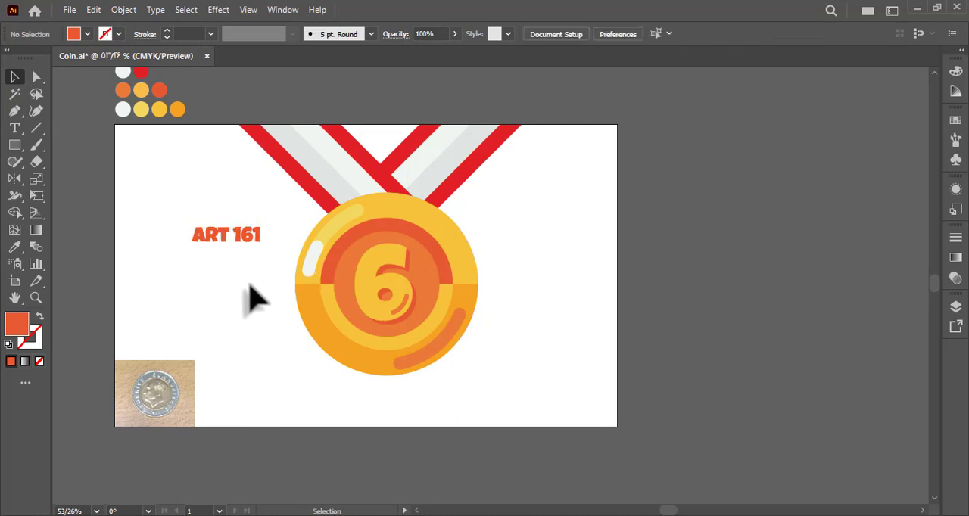
pyautogui.moveTo(258, 237); pyautogui.dragTo(418, 404)
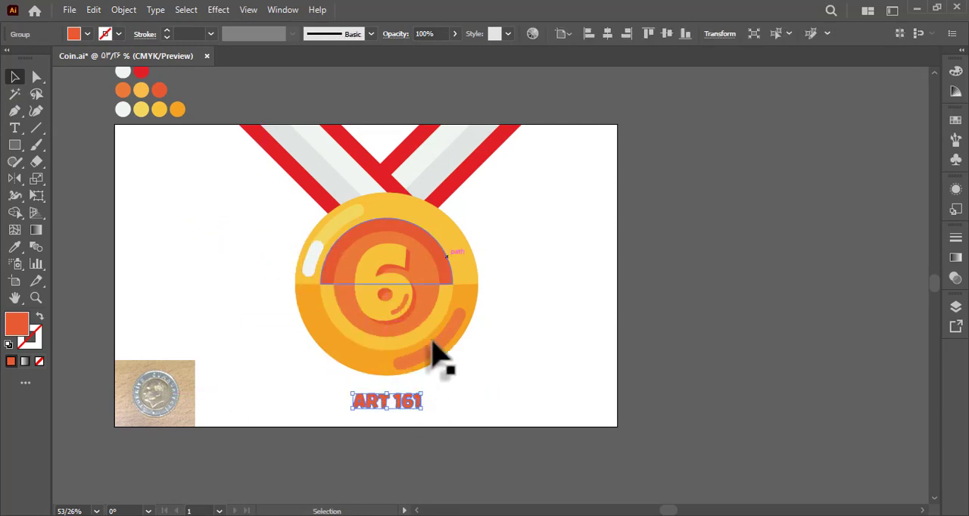
# Recolor the "ART 161" lettering with the ribbon's red and save the file
pyautogui.press('a')
pyautogui.click(488, 254)
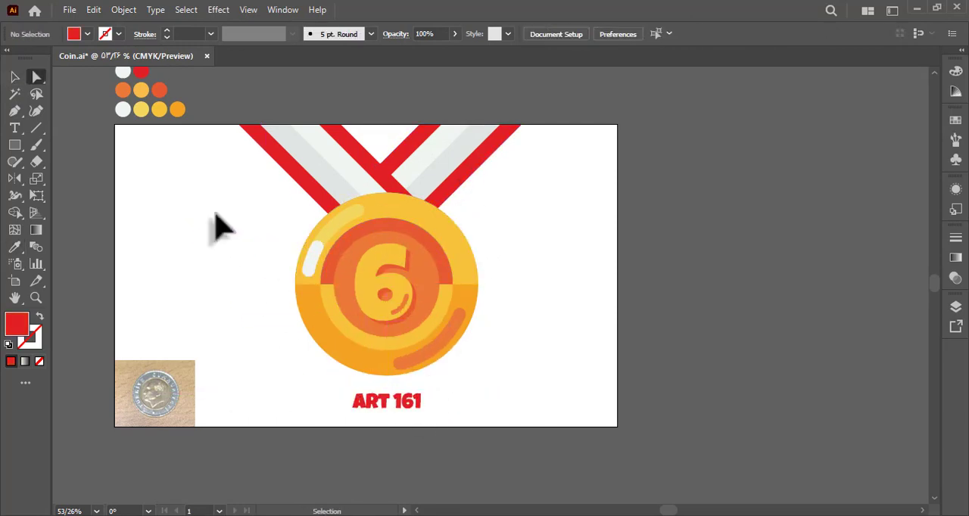
pyautogui.hotkey('ctrl', 's')
# Shrink the "ART 161" lettering, rotate it to follow the left ribbon, place it on the white stripe just above the coin, and save
pyautogui.moveTo(390, 403); pyautogui.dragTo(350, 216)
pyautogui.moveTo(337, 179); pyautogui.dragTo(378, 280)
pyautogui.click(240, 212)
pyautogui.click(524, 248)
pyautogui.press('z')
pyautogui.press('a')
pyautogui.hotkey('ctrl', 's')
pyautogui.keyDown('ctrl'); pyautogui.click(592, 307); pyautogui.keyUp('ctrl')
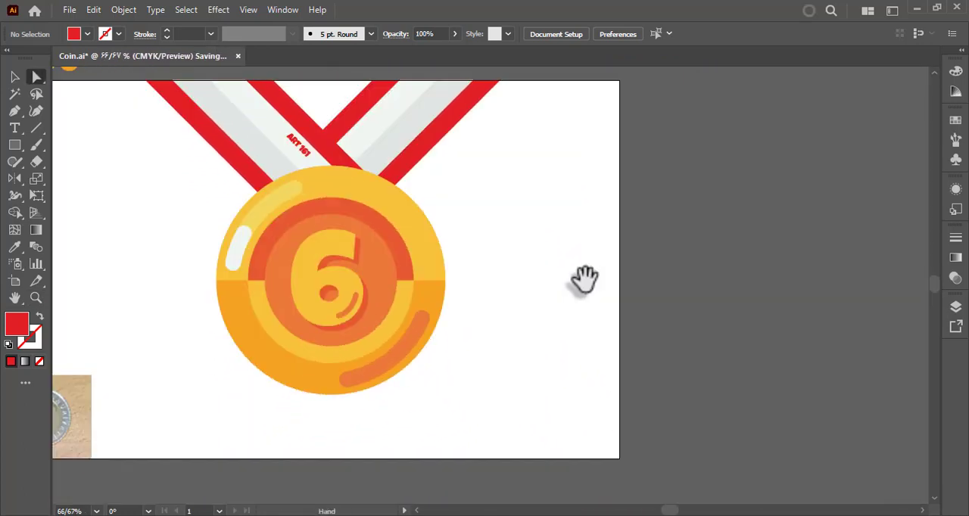
# Move the color swatch circles onto the artboard, to the left of the coin
pyautogui.moveTo(583, 282); pyautogui.dragTo(625, 305)
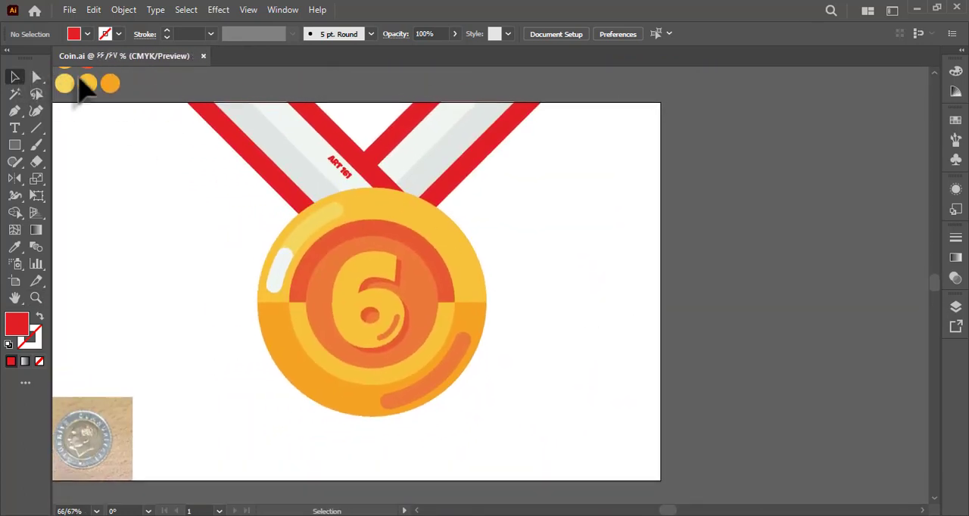
pyautogui.moveTo(80, 78); pyautogui.dragTo(194, 237)
pyautogui.click(595, 258)
pyautogui.moveTo(592, 261); pyautogui.dragTo(613, 270)
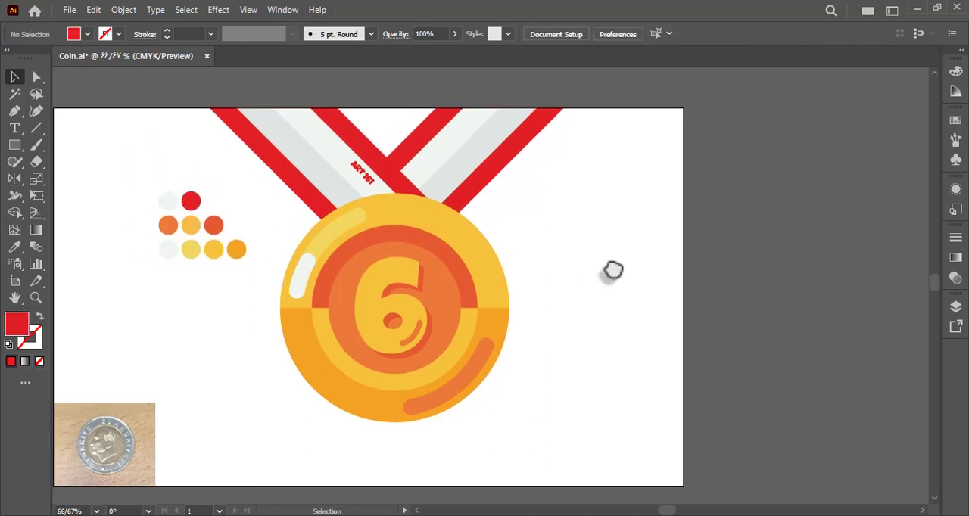